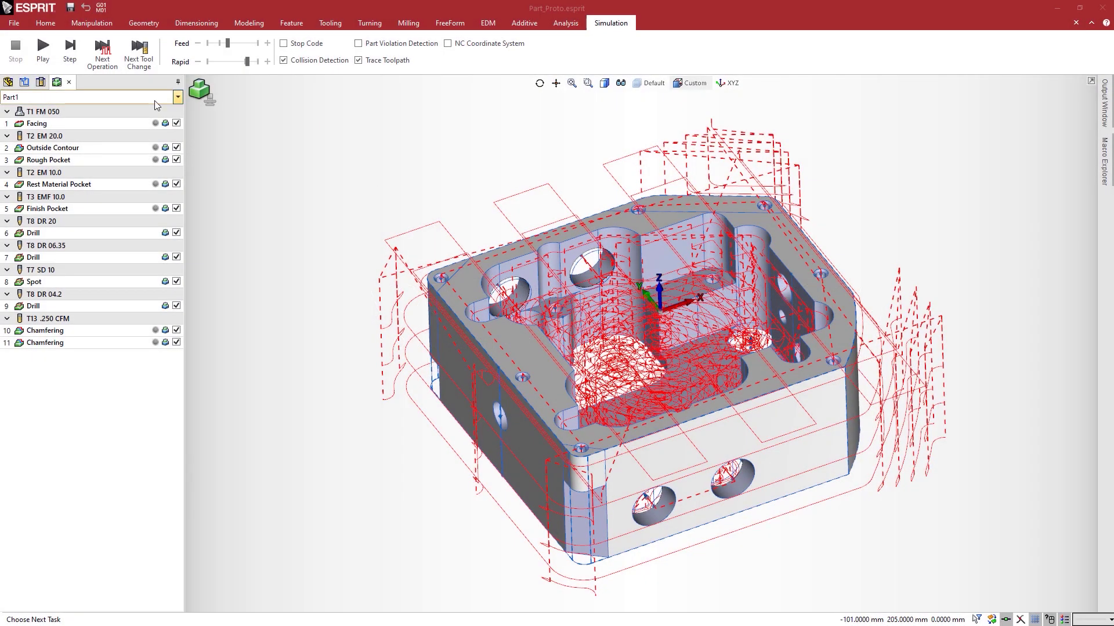
# Step: Play the full machine simulation in the Closer view with the feed raised twice
pyautogui.click(207, 98)
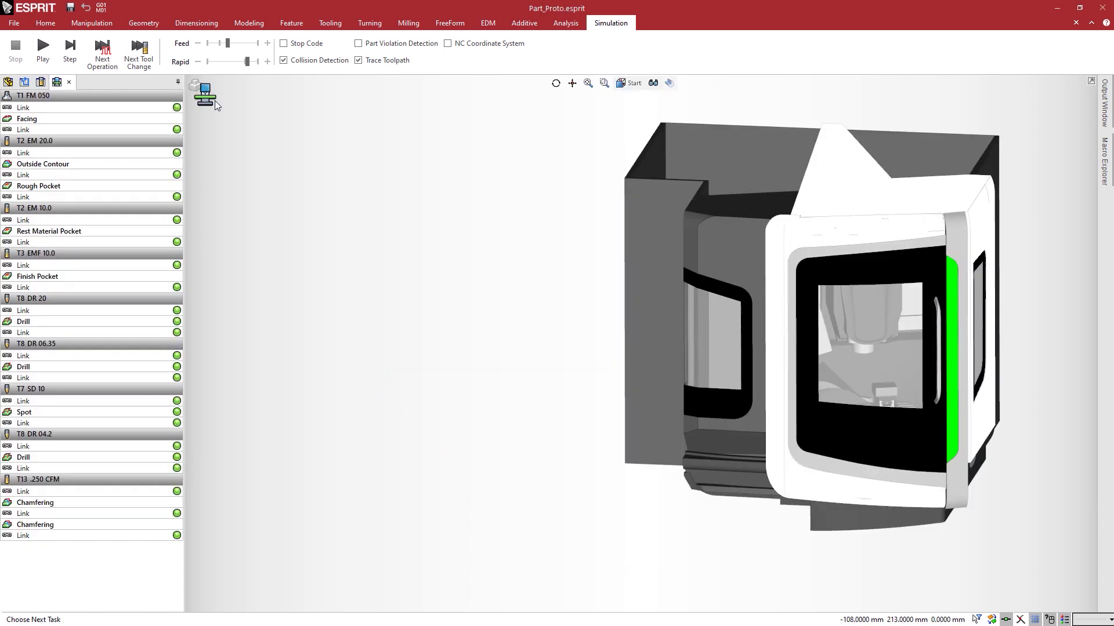
pyautogui.click(42, 57)
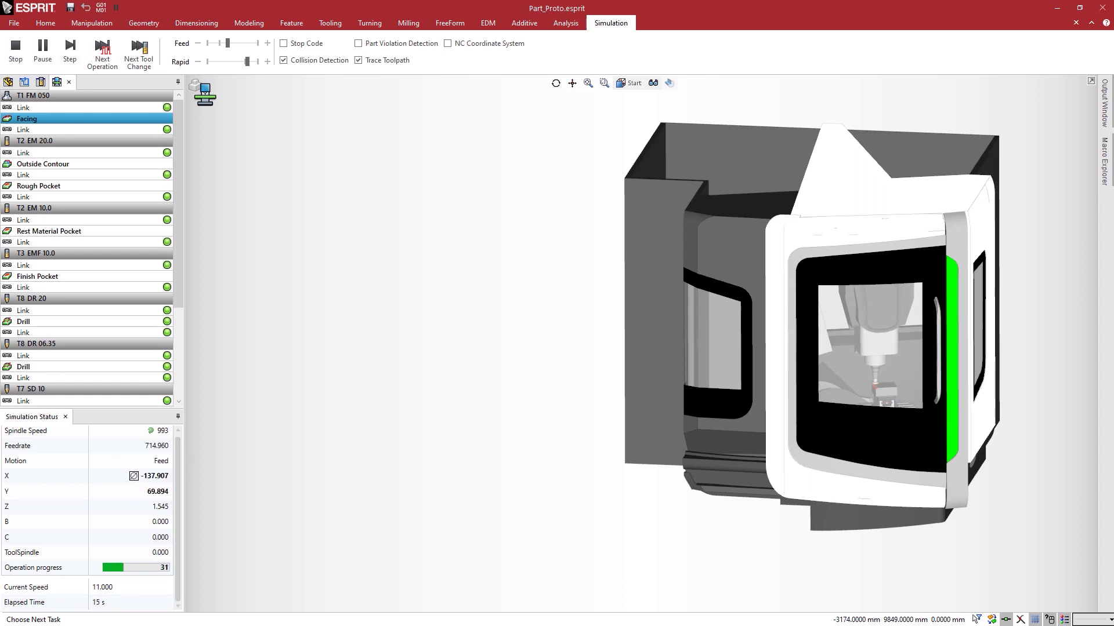
pyautogui.click(654, 83)
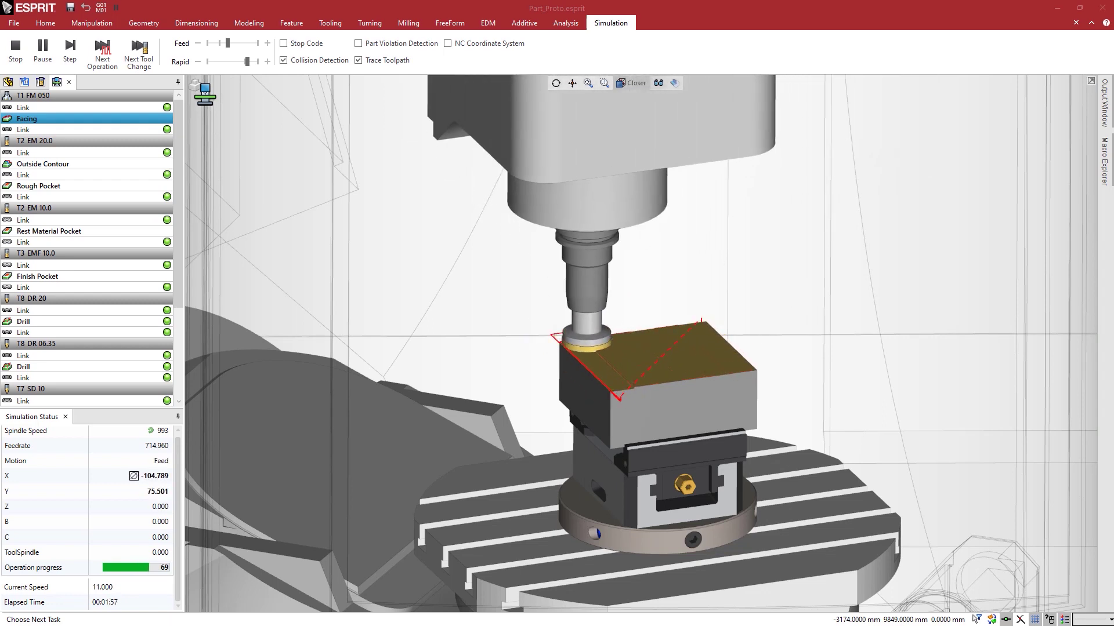
pyautogui.click(242, 48)
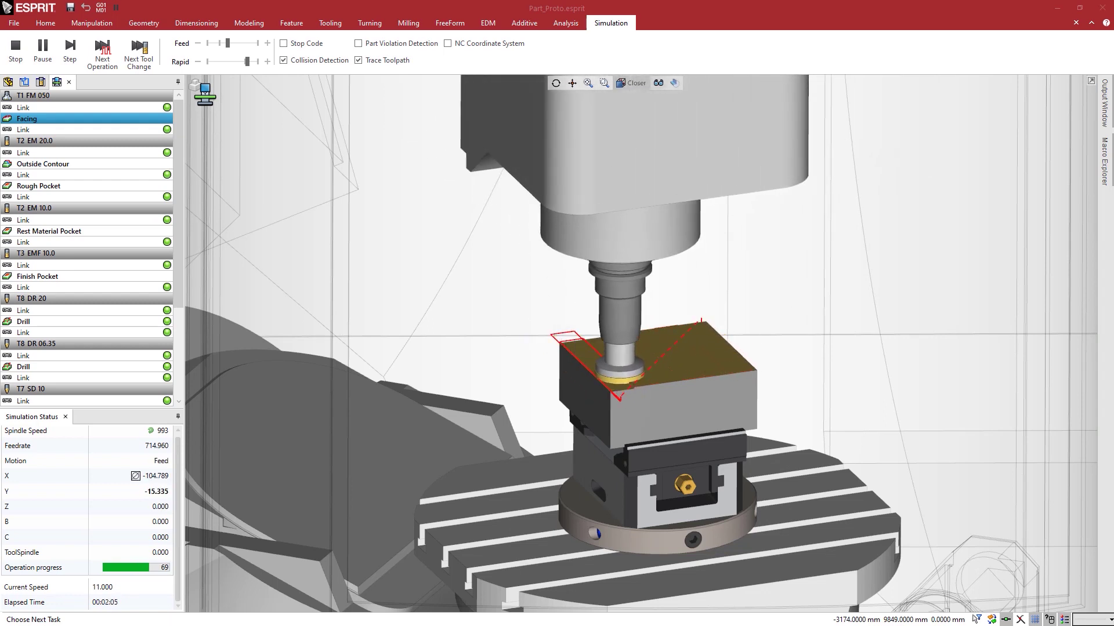
pyautogui.click(243, 49)
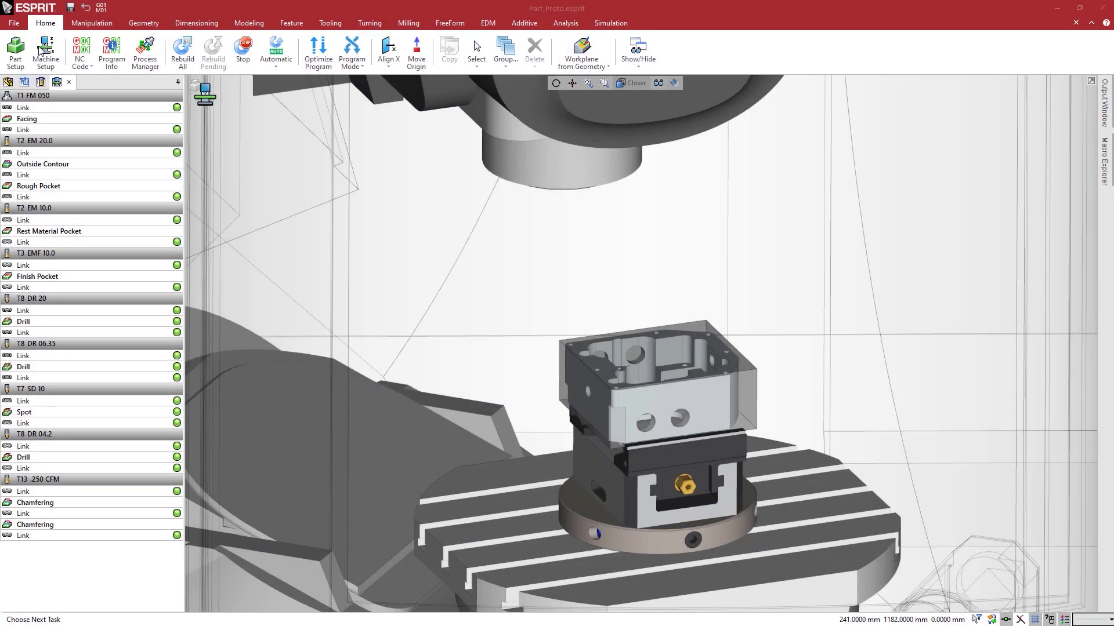
pyautogui.click(42, 51)
# Step: Change Workpiece1's part to Workpiece2 with Translate Z 0 and Rotate X 180
pyautogui.click(65, 149)
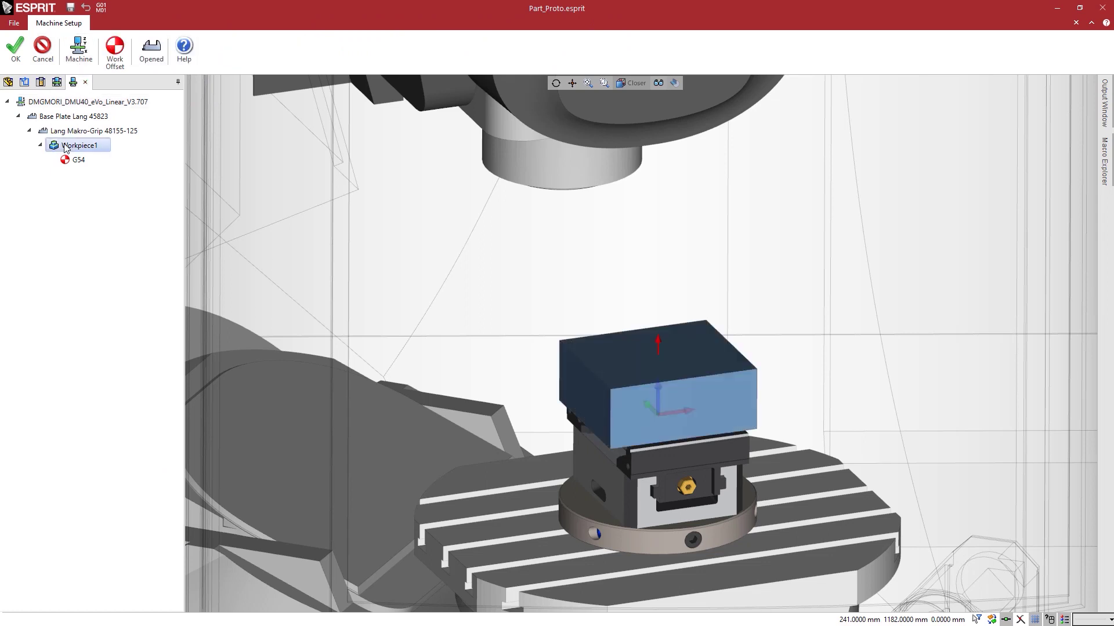
pyautogui.doubleClick(66, 147)
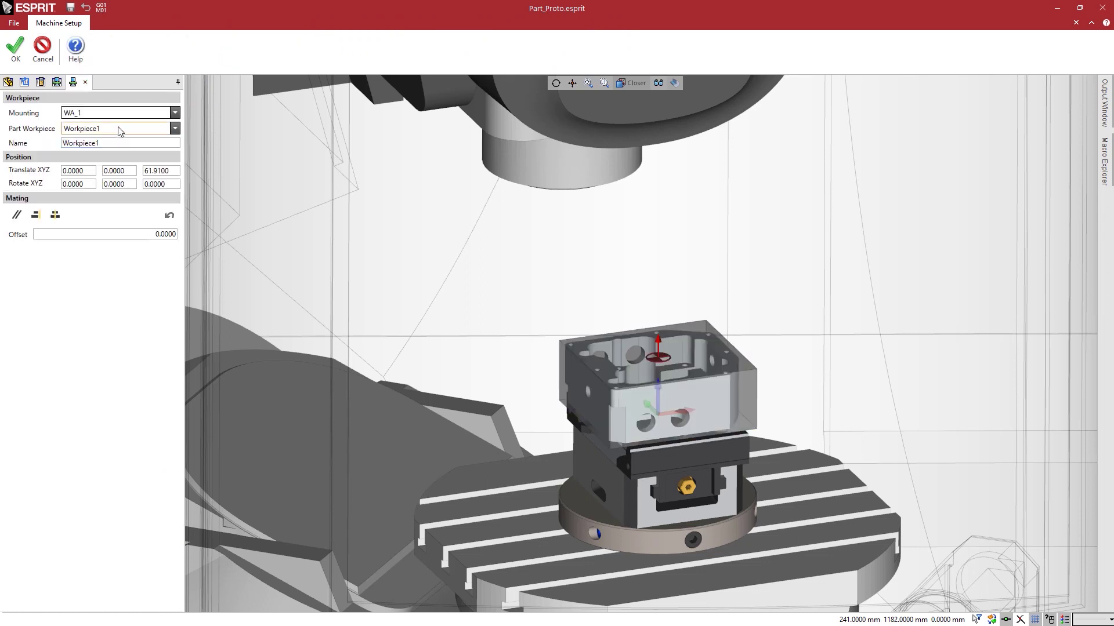
pyautogui.click(78, 156)
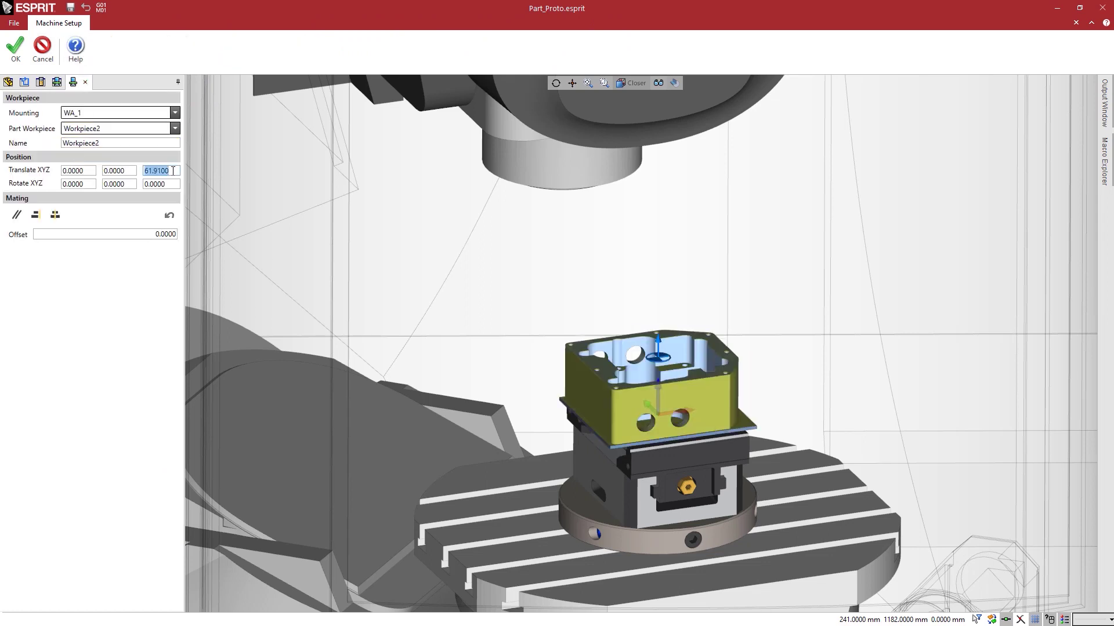
pyautogui.write('0')
pyautogui.press('Tab')
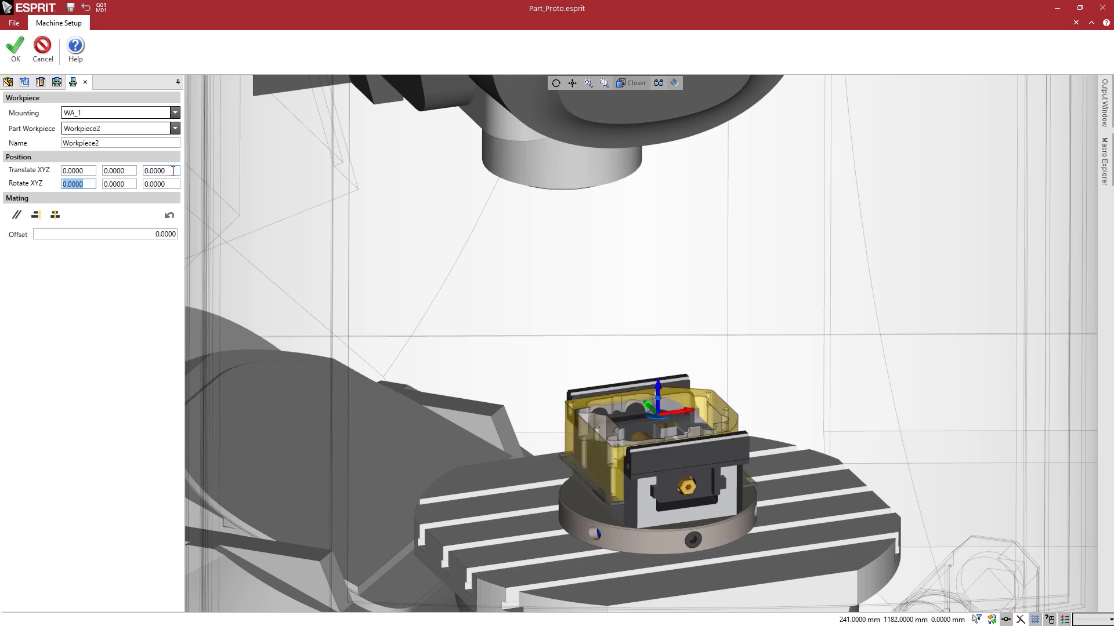
pyautogui.write('180')
pyautogui.press('Tab')
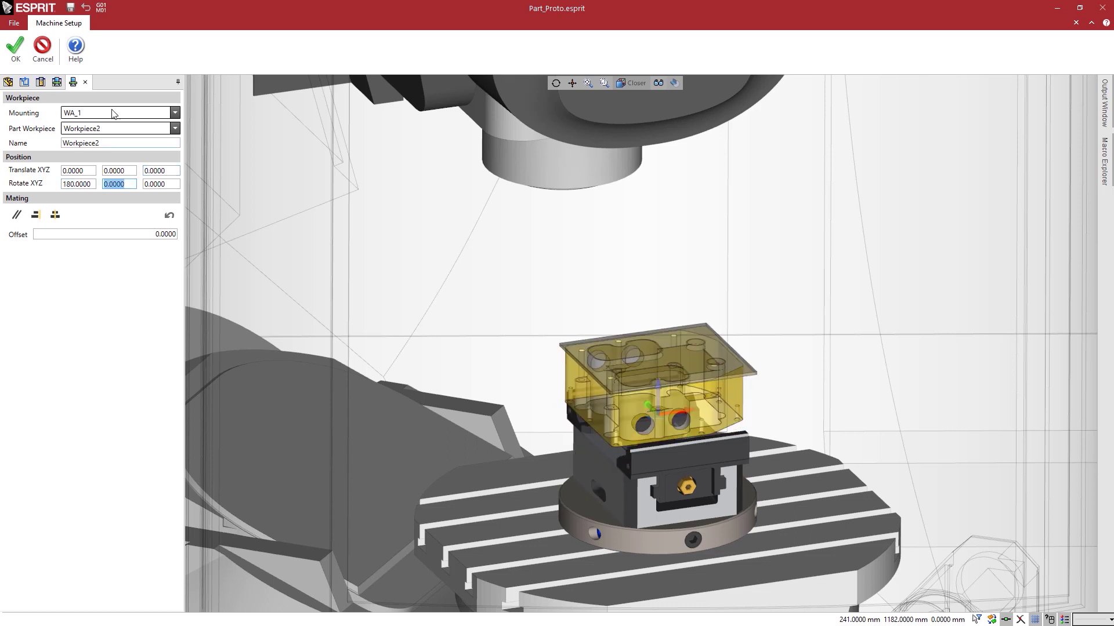
pyautogui.click(18, 50)
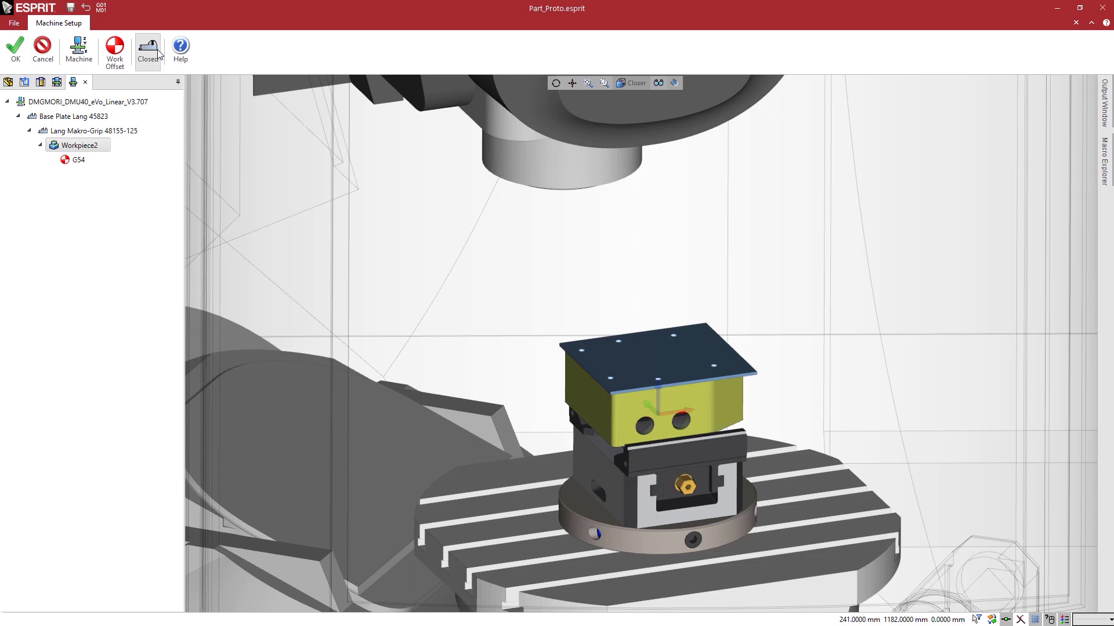
pyautogui.click(24, 46)
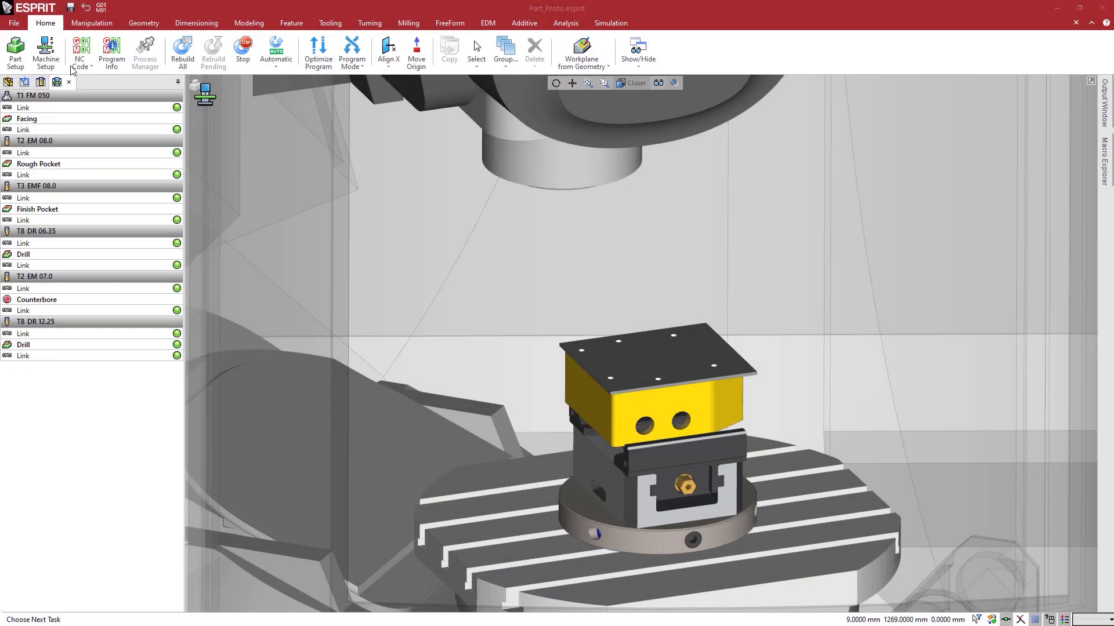
# Step: Reopen Machine Setup once the Workpiece2 simulation finishes
pyautogui.click(46, 52)
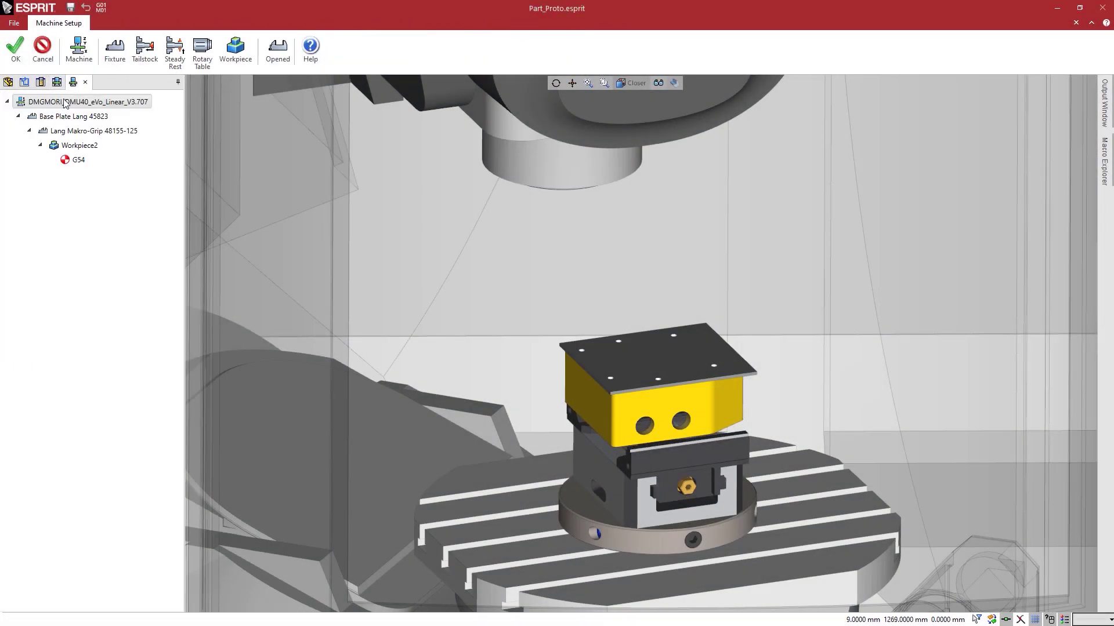
# Step: Delete Base Plate Lang 45823 and load the NHX_5000 machine definition
pyautogui.click(77, 120)
pyautogui.press('Delete')
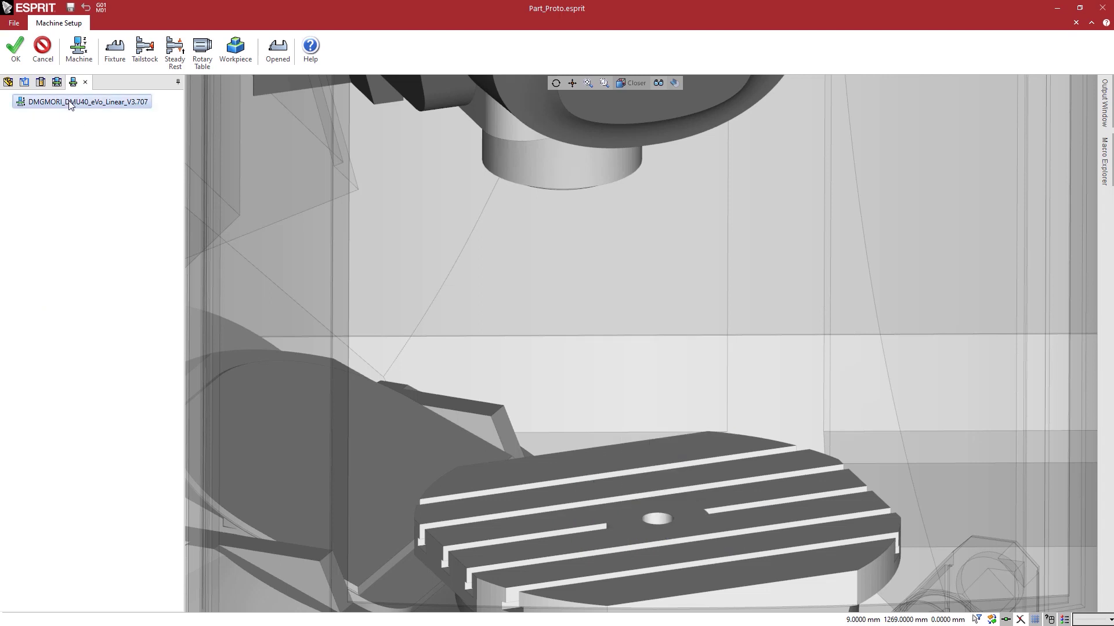
pyautogui.doubleClick(69, 102)
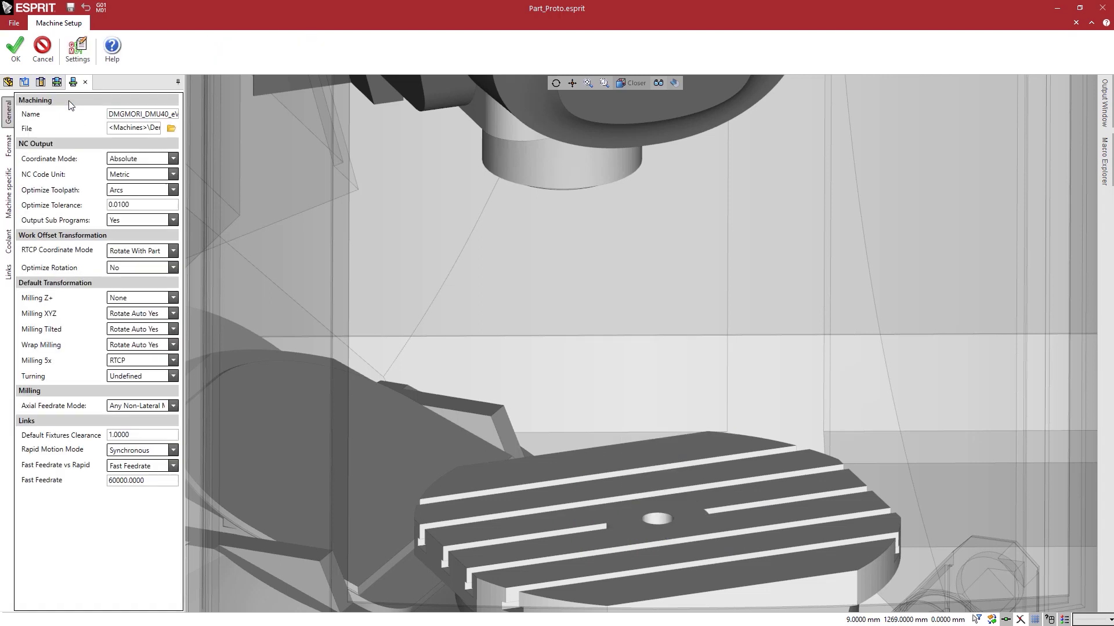
pyautogui.click(170, 128)
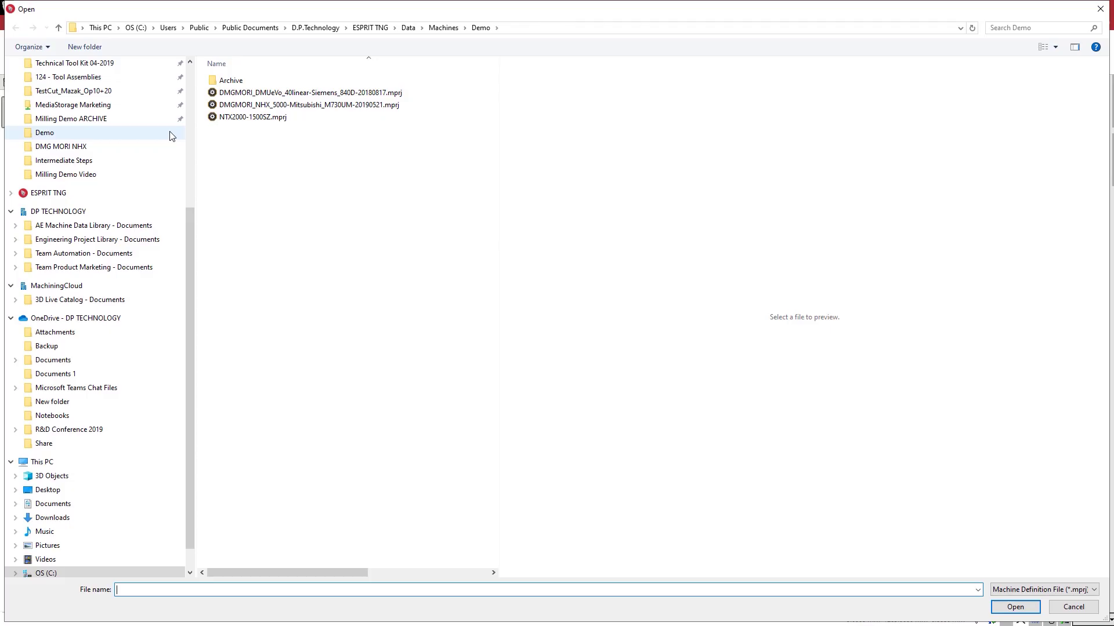
pyautogui.click(305, 105)
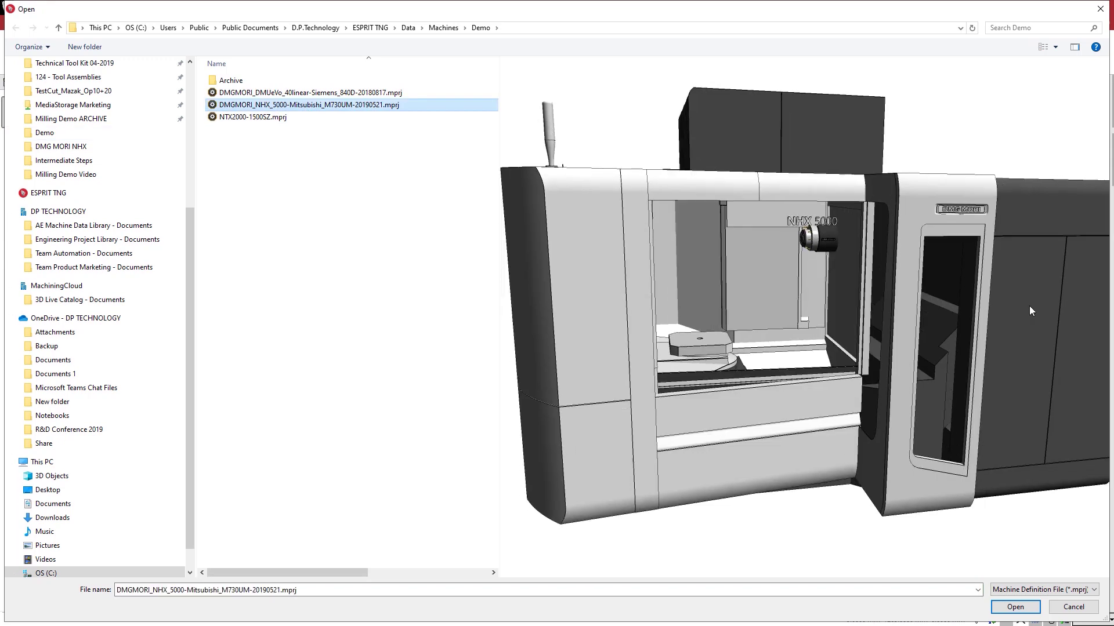
pyautogui.moveTo(1029, 305)
pyautogui.mouseDown()
pyautogui.moveTo(805, 280)
pyautogui.moveTo(823, 290)
pyautogui.mouseUp()
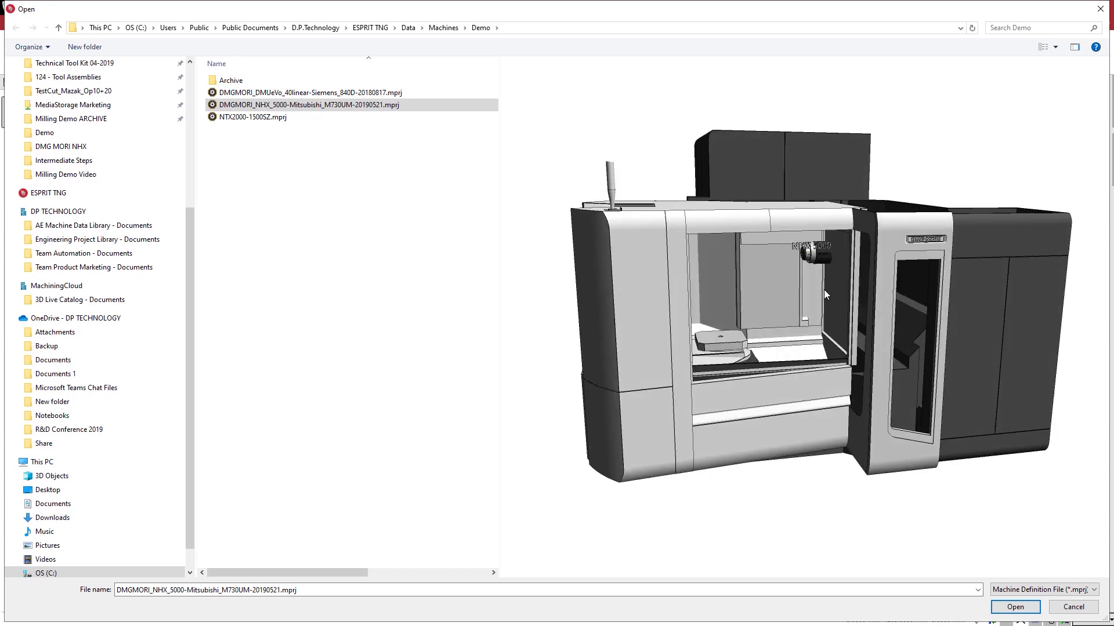
pyautogui.click(1025, 608)
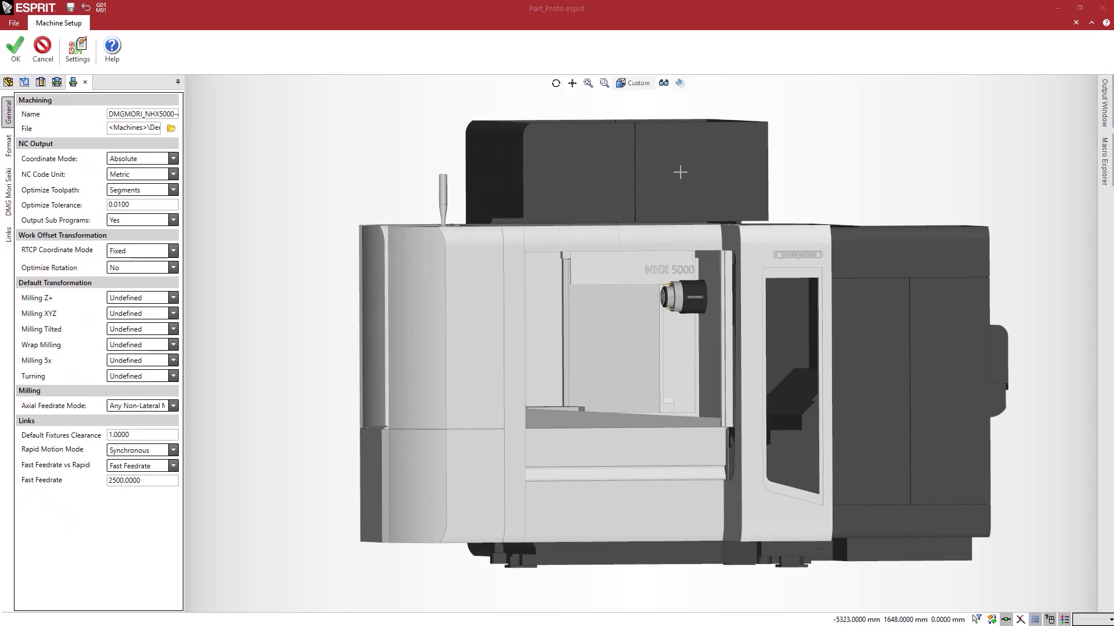
# Step: Confirm the NHX 5000 machine and add the Base Plate Lang 70008 fixture
pyautogui.click(17, 52)
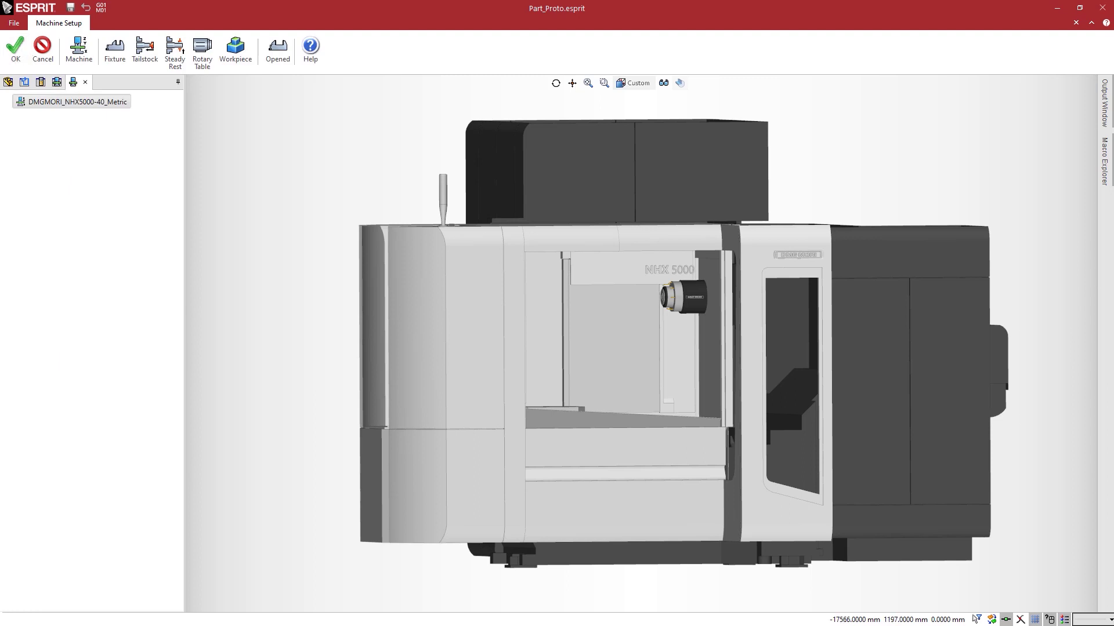
pyautogui.scroll(5, 621, 336)
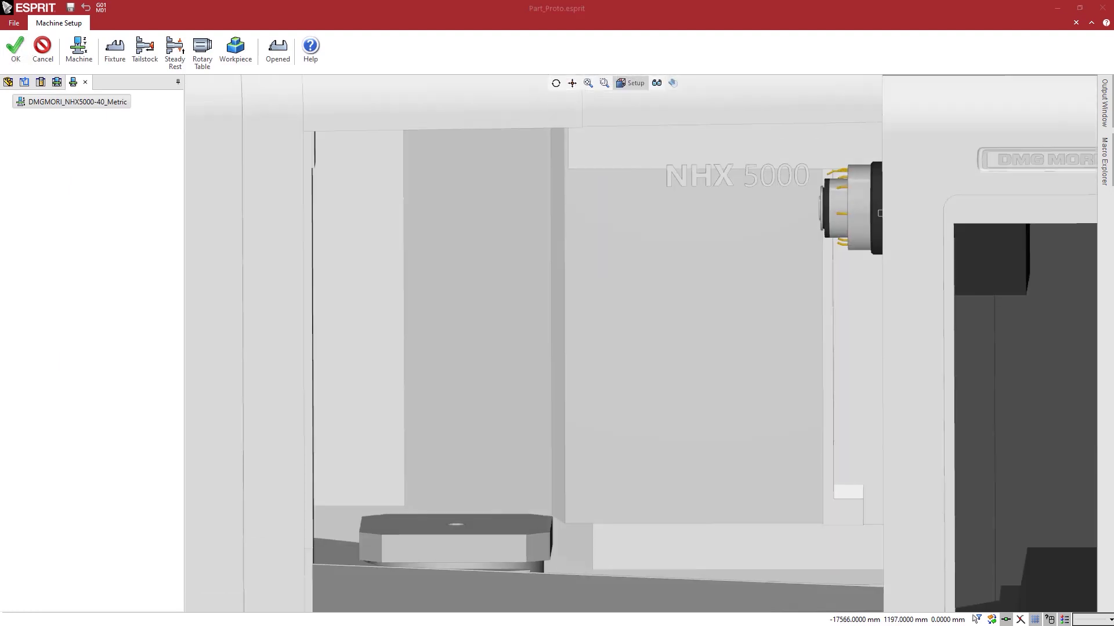
pyautogui.click(115, 52)
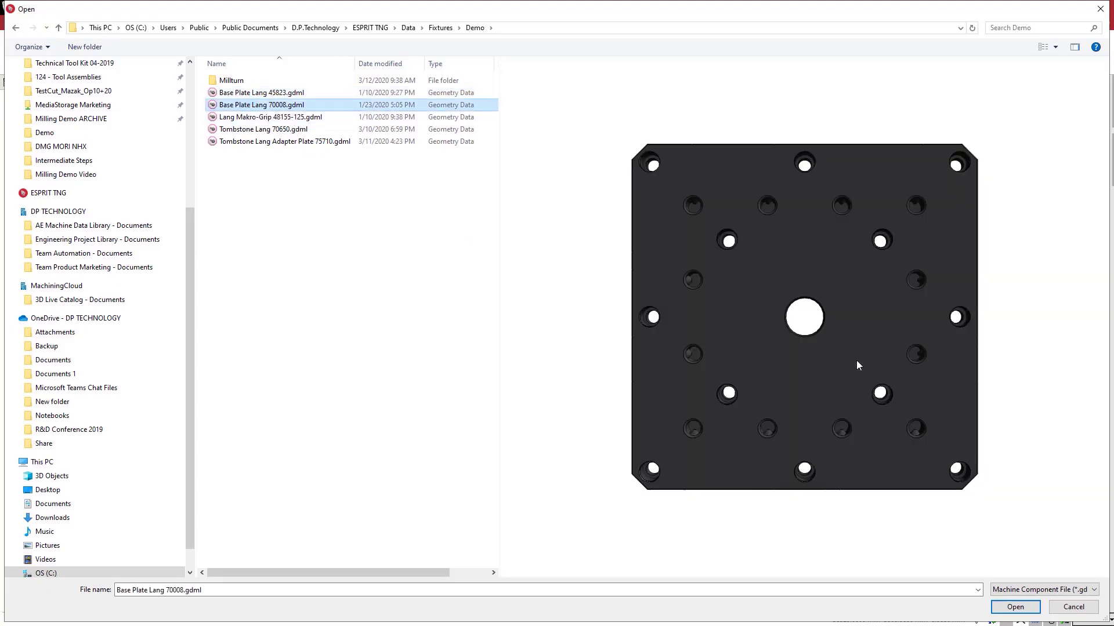
pyautogui.moveTo(857, 361)
pyautogui.mouseDown()
pyautogui.moveTo(856, 313)
pyautogui.moveTo(839, 335)
pyautogui.mouseUp()
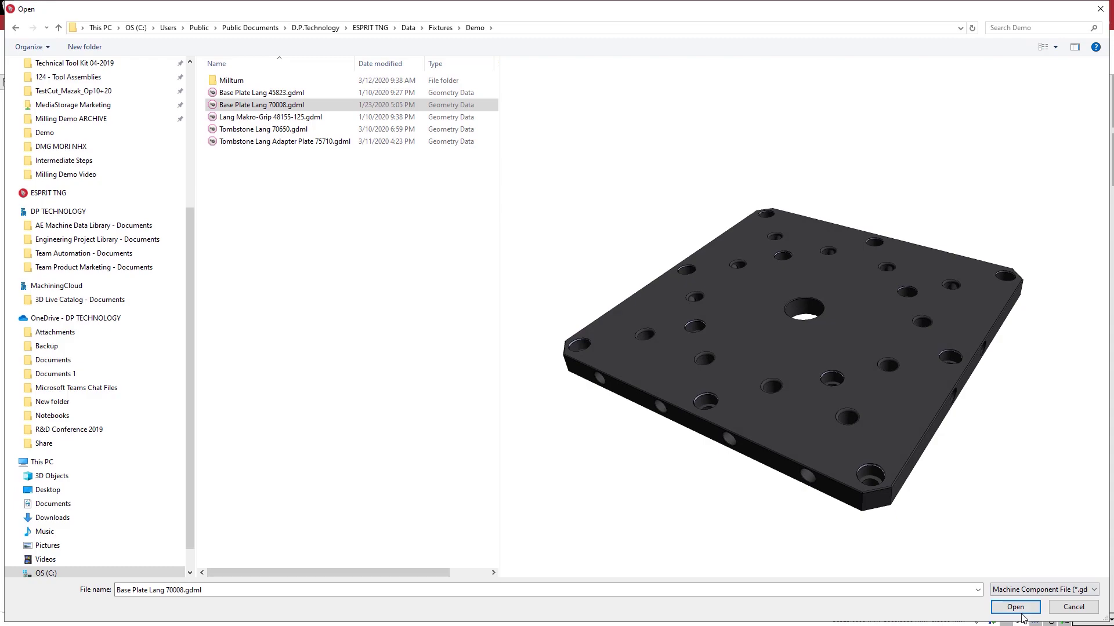
pyautogui.click(1019, 612)
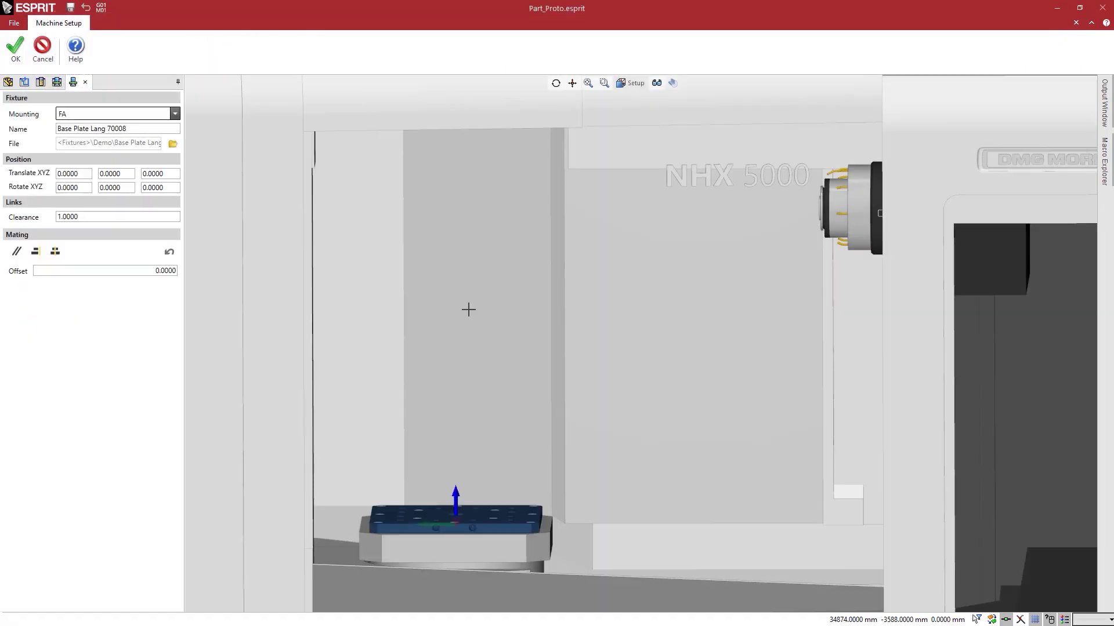
pyautogui.click(13, 59)
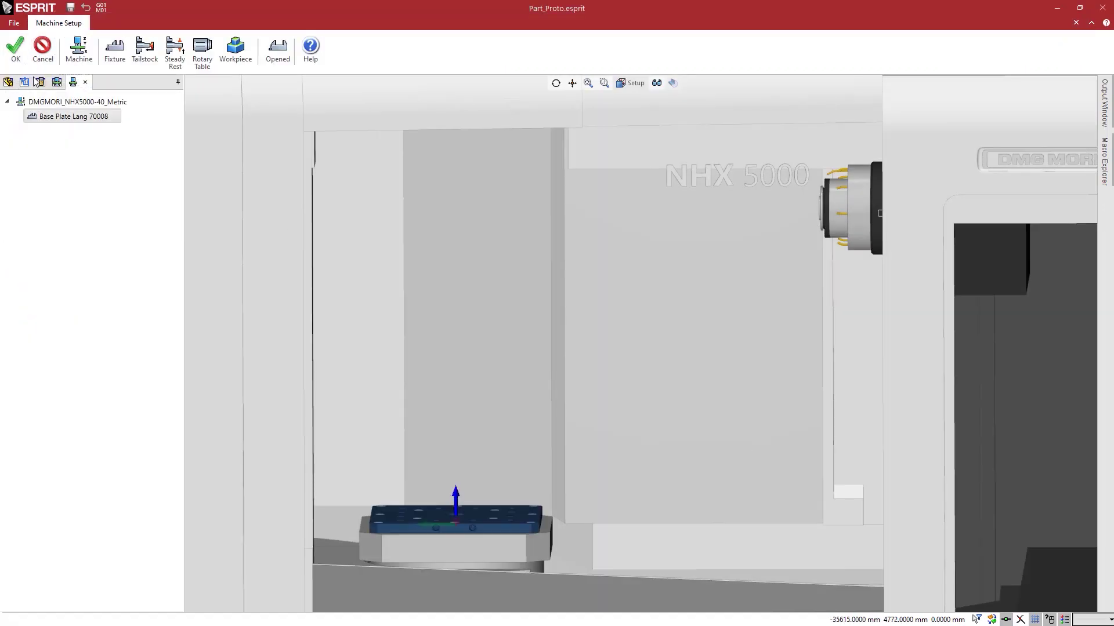
# Step: Mount the Tombstone Lang 70650 fixture on the base plate
pyautogui.click(115, 62)
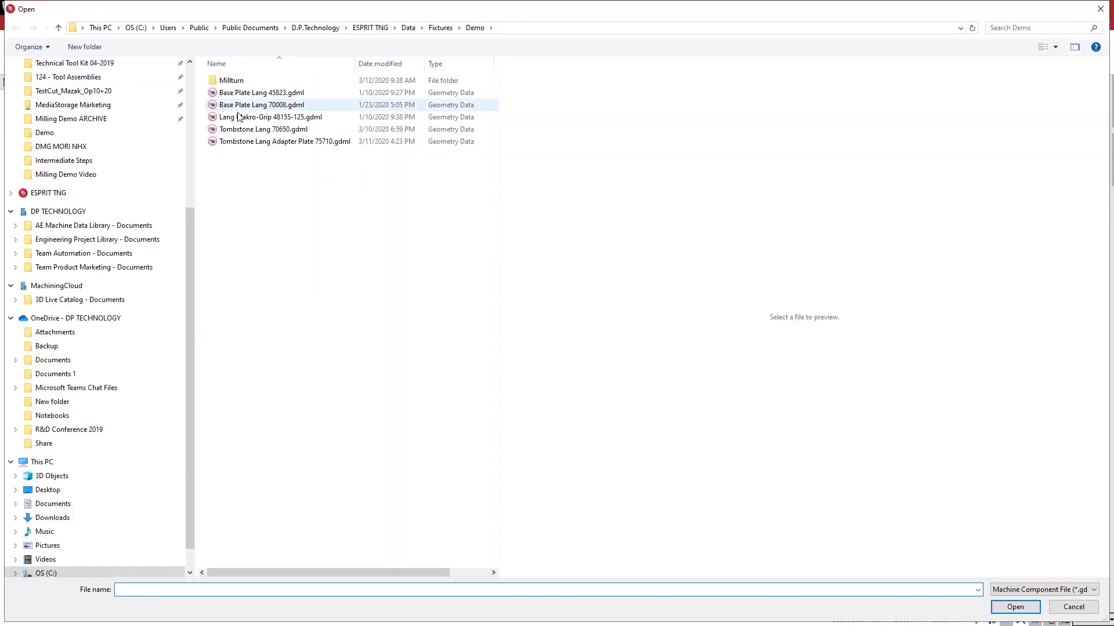
pyautogui.click(266, 132)
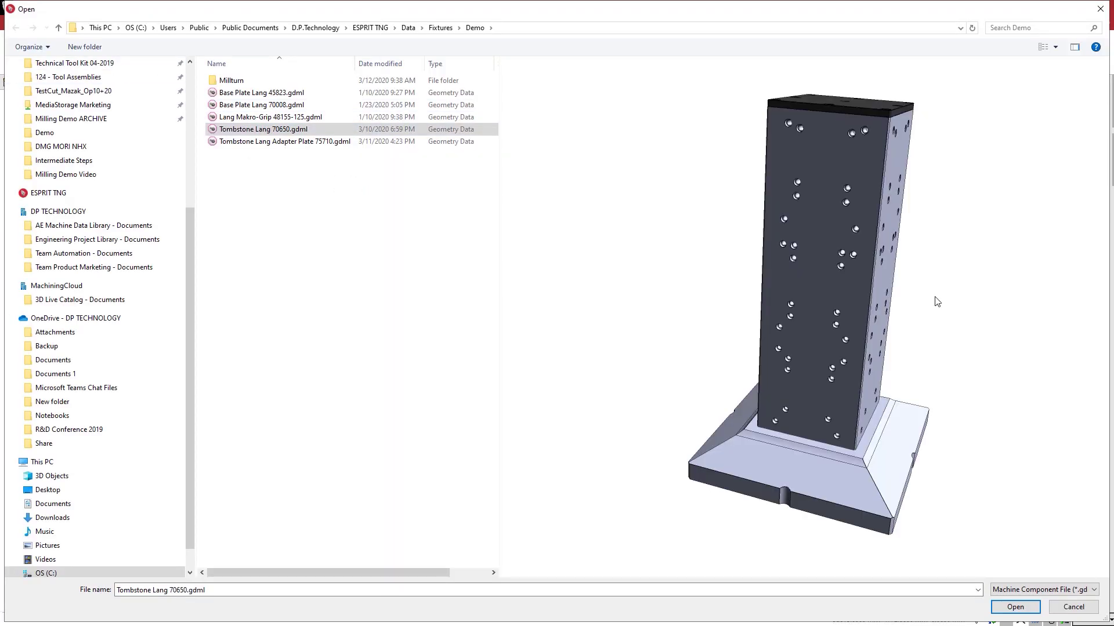
pyautogui.moveTo(937, 302)
pyautogui.mouseDown()
pyautogui.moveTo(811, 283)
pyautogui.moveTo(760, 288)
pyautogui.moveTo(767, 296)
pyautogui.mouseUp()
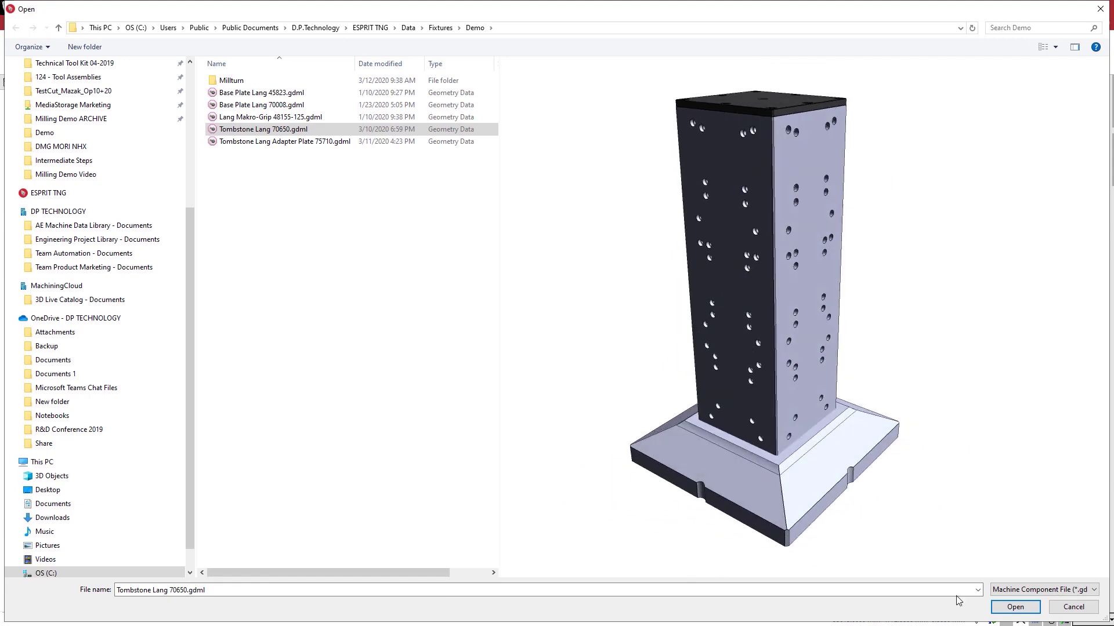
pyautogui.click(1026, 610)
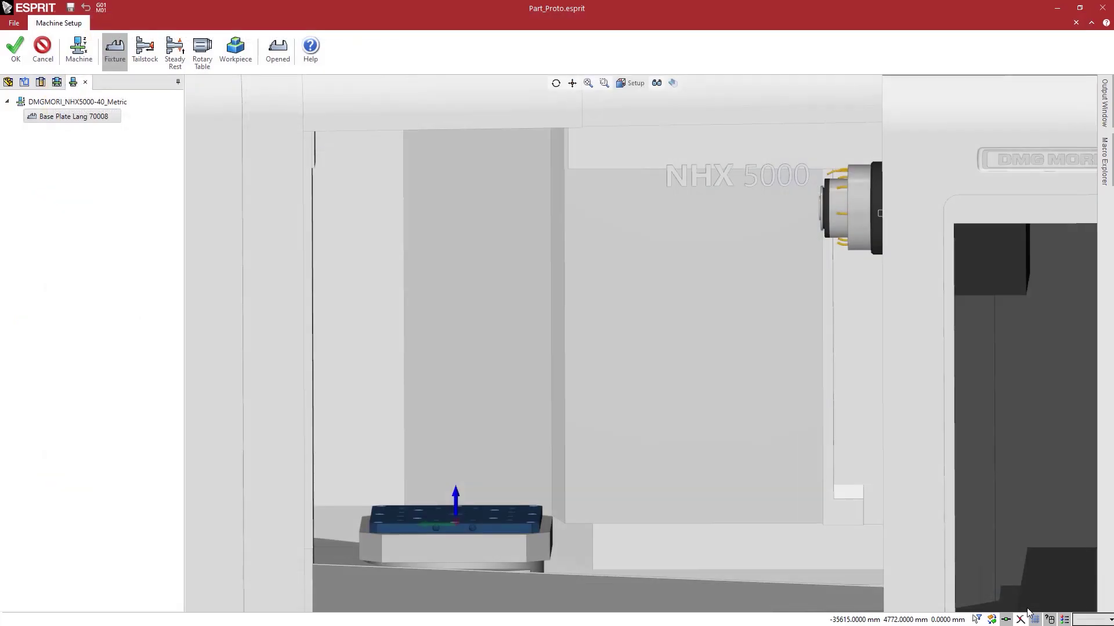
pyautogui.click(15, 60)
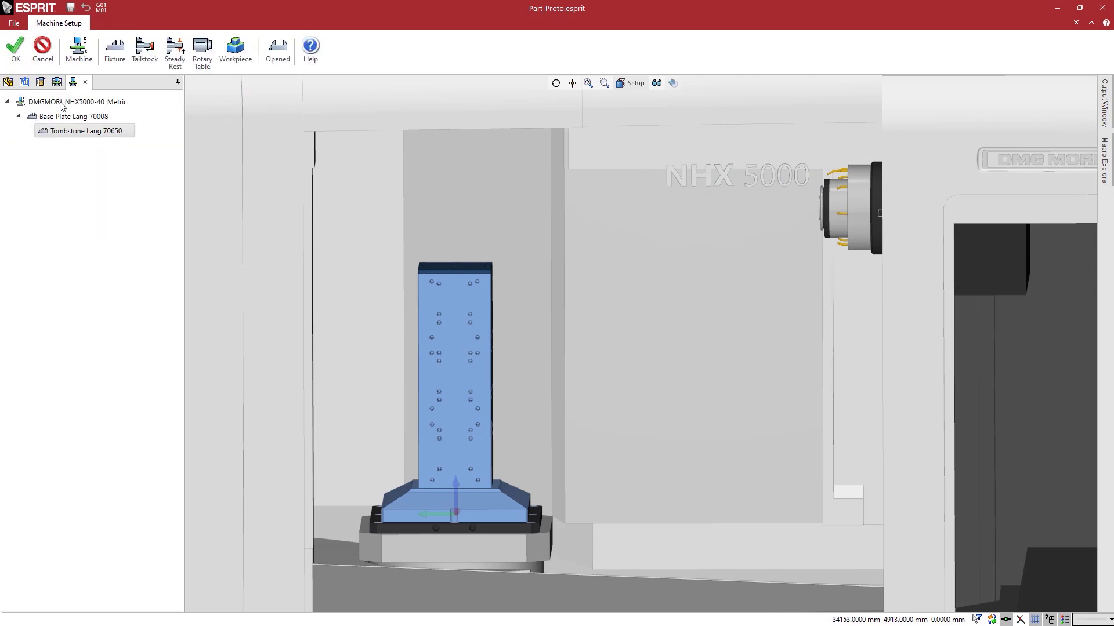
# Step: Mount Tombstone Lang Adapter Plate 75710 at the FA_B0_Up position
pyautogui.click(121, 51)
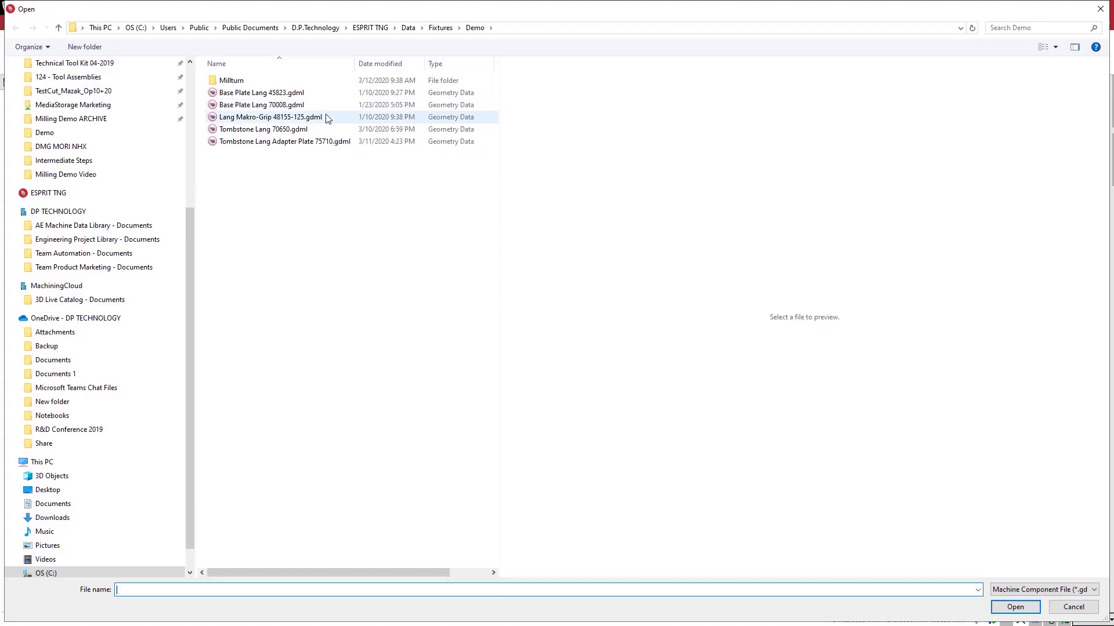
pyautogui.click(249, 142)
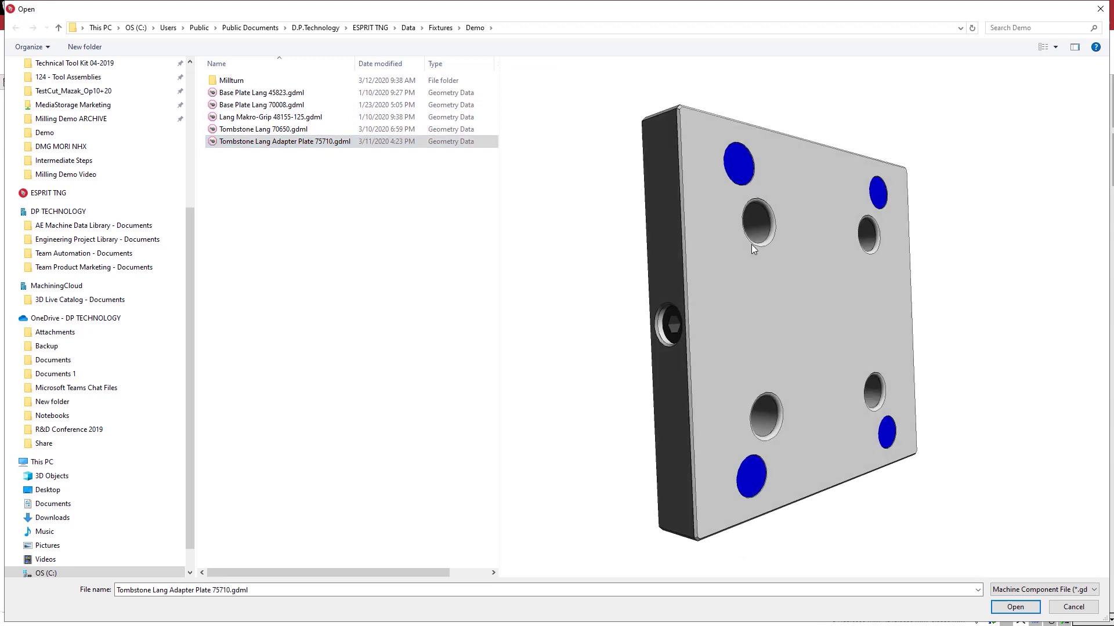
pyautogui.click(1015, 606)
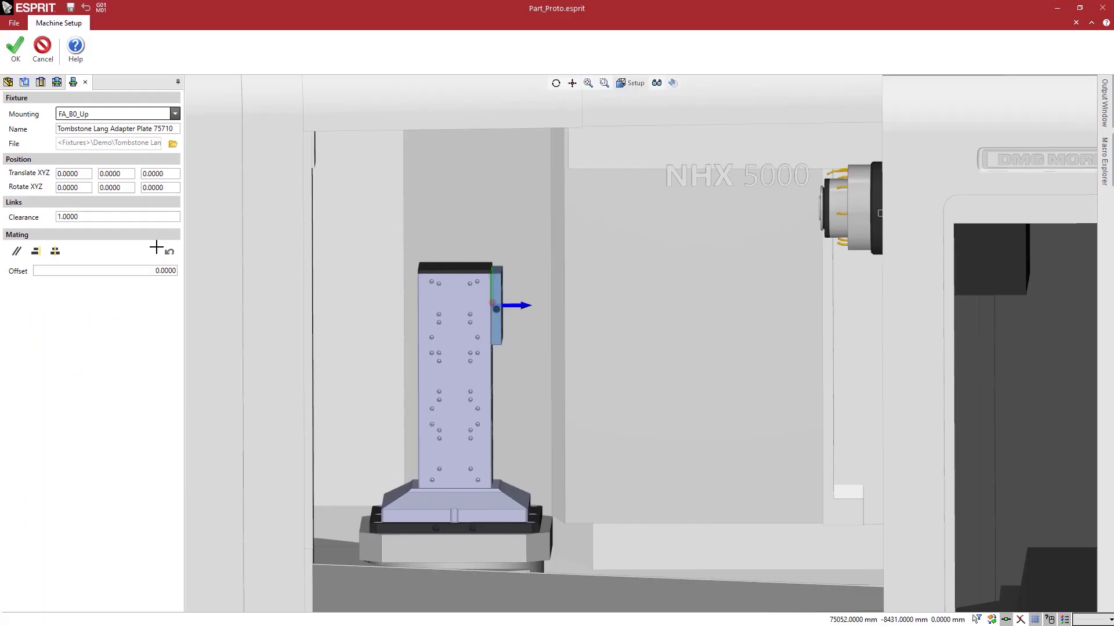
pyautogui.click(16, 51)
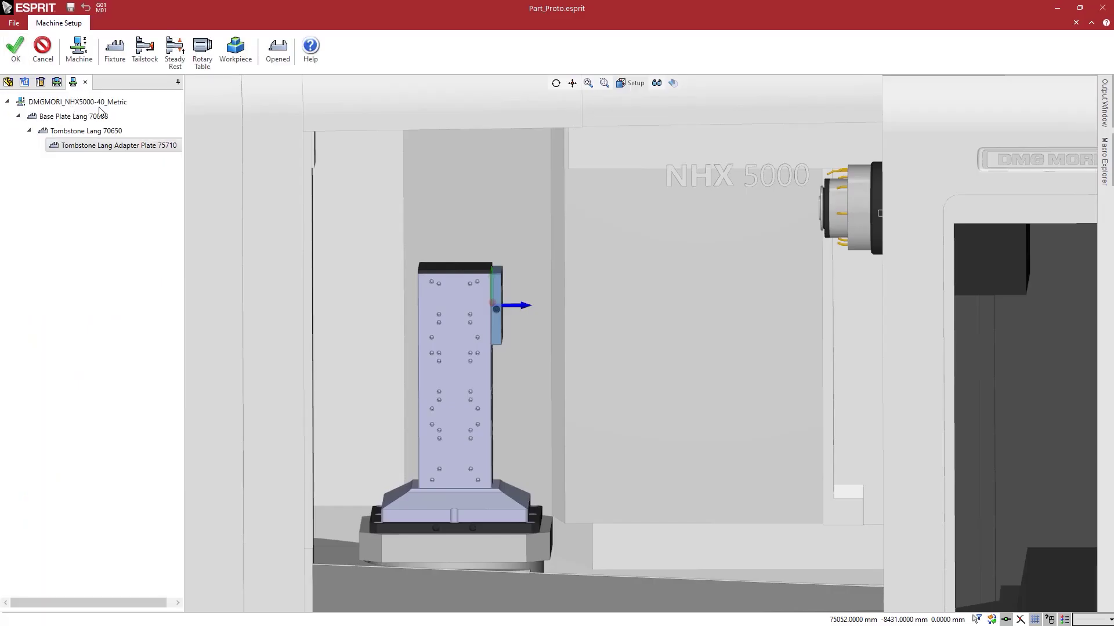
# Step: Load Lang Makro-Grip 48155-125.gdml onto the selected adapter plate
pyautogui.click(129, 146)
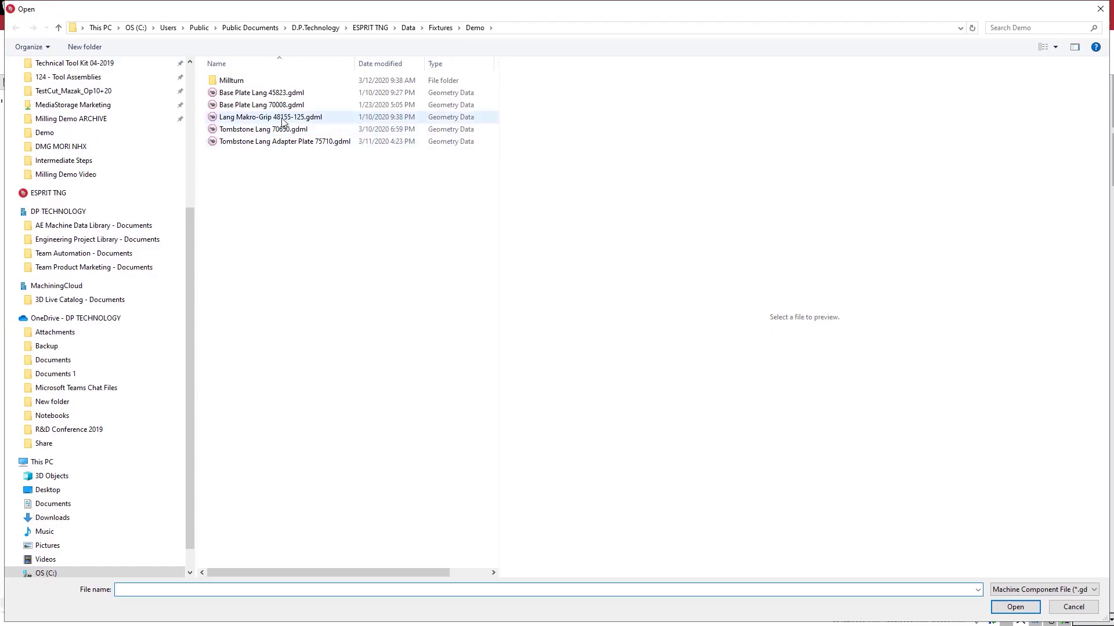
pyautogui.click(282, 118)
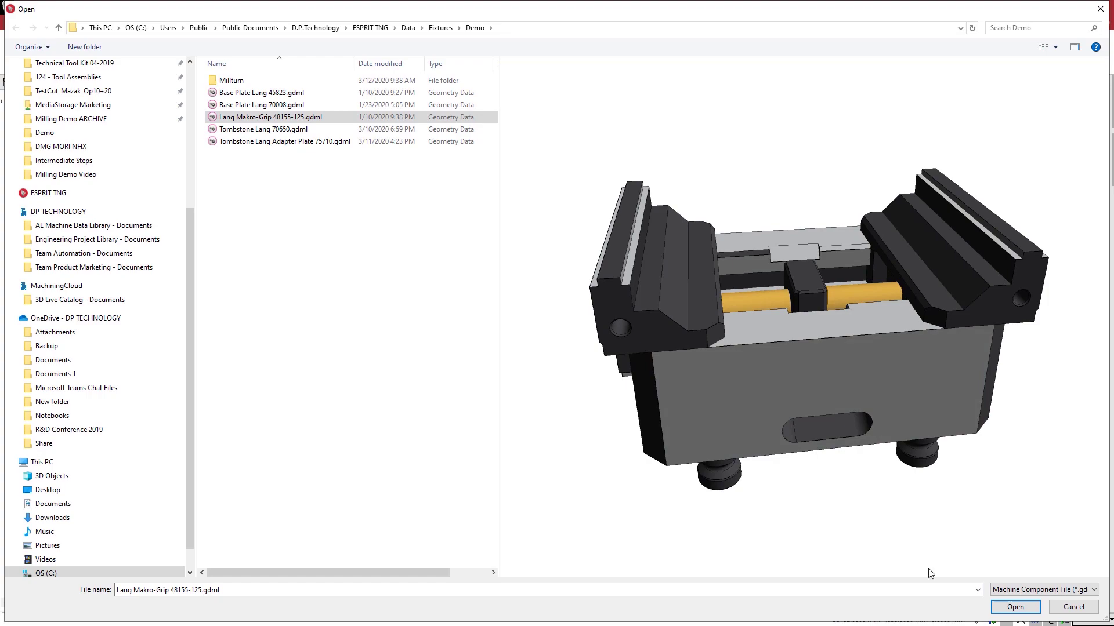
pyautogui.click(999, 606)
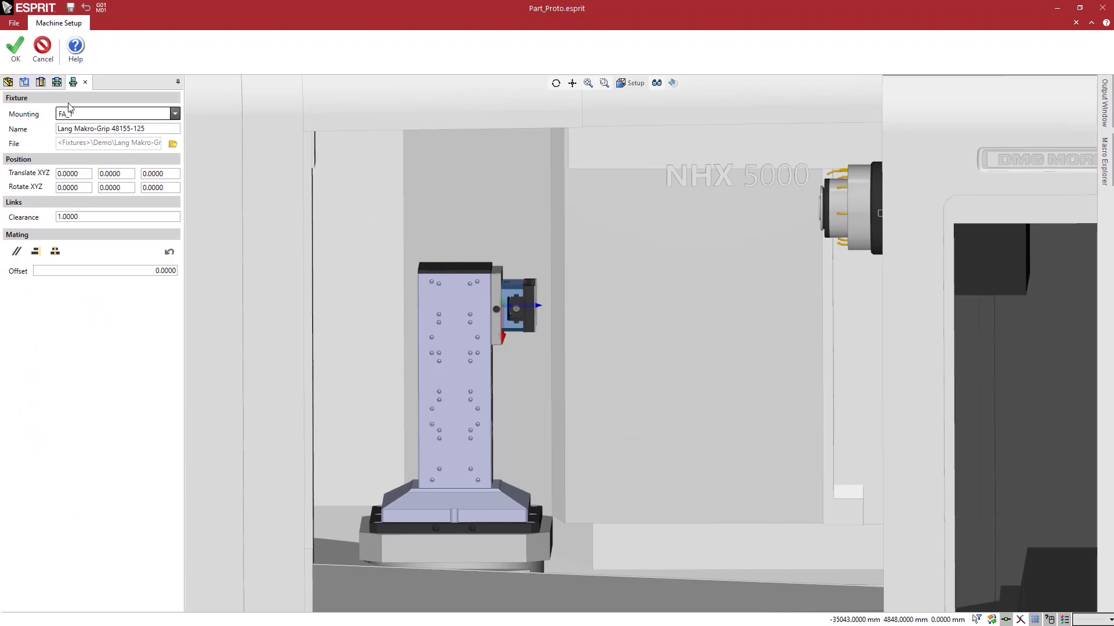
pyautogui.click(16, 47)
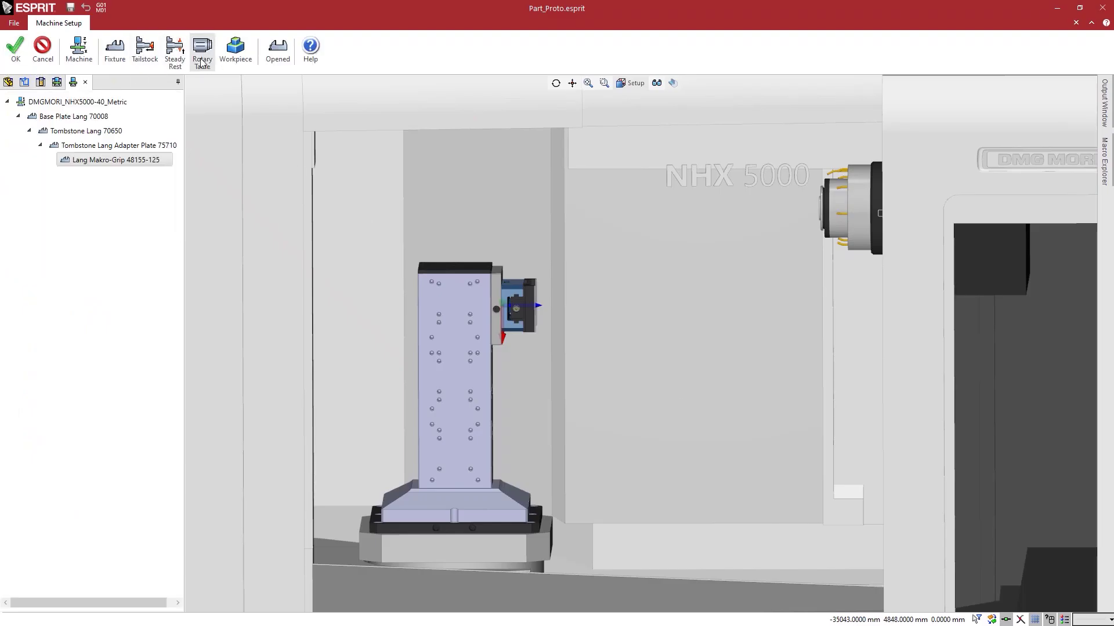
pyautogui.click(236, 50)
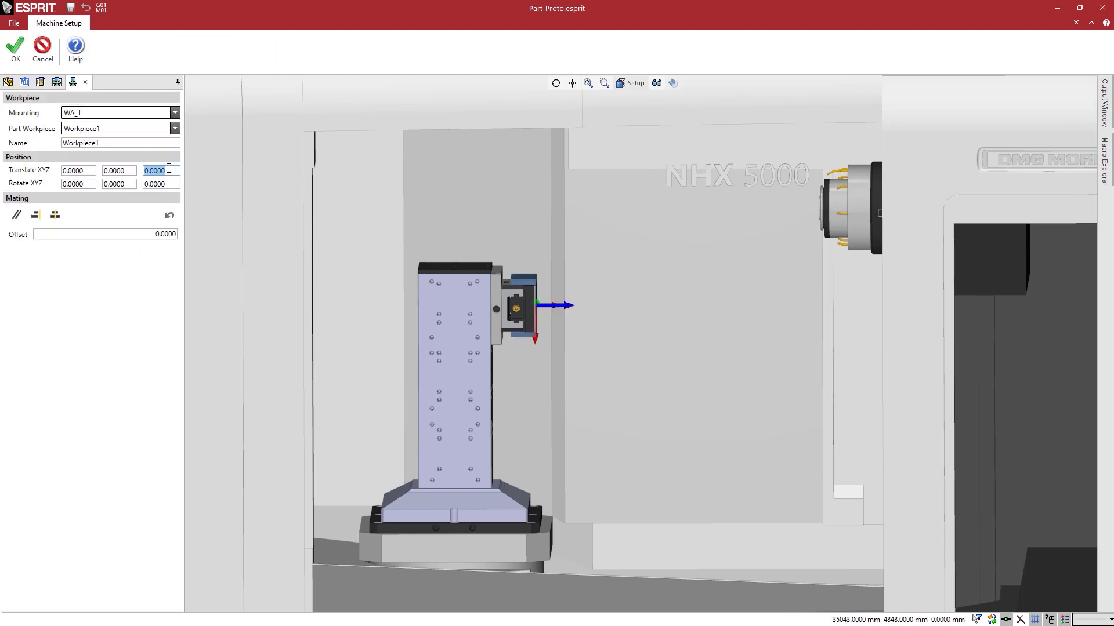
# Step: Place Workpiece1 at Z 62 in the vise and hide the machine enclosure
pyautogui.press('Tab')
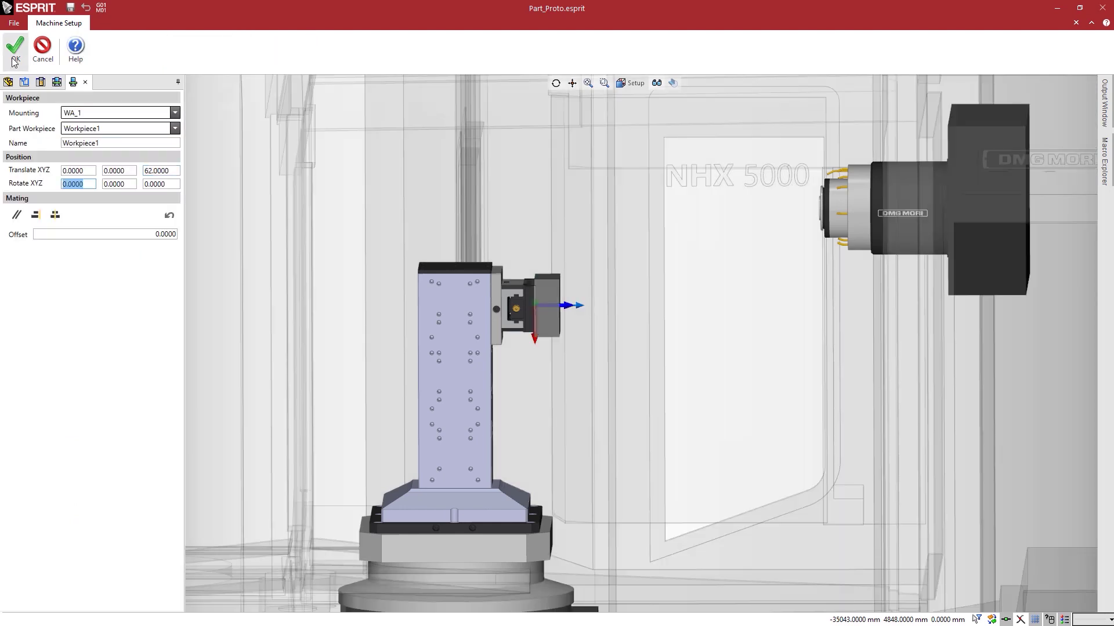
pyautogui.click(12, 59)
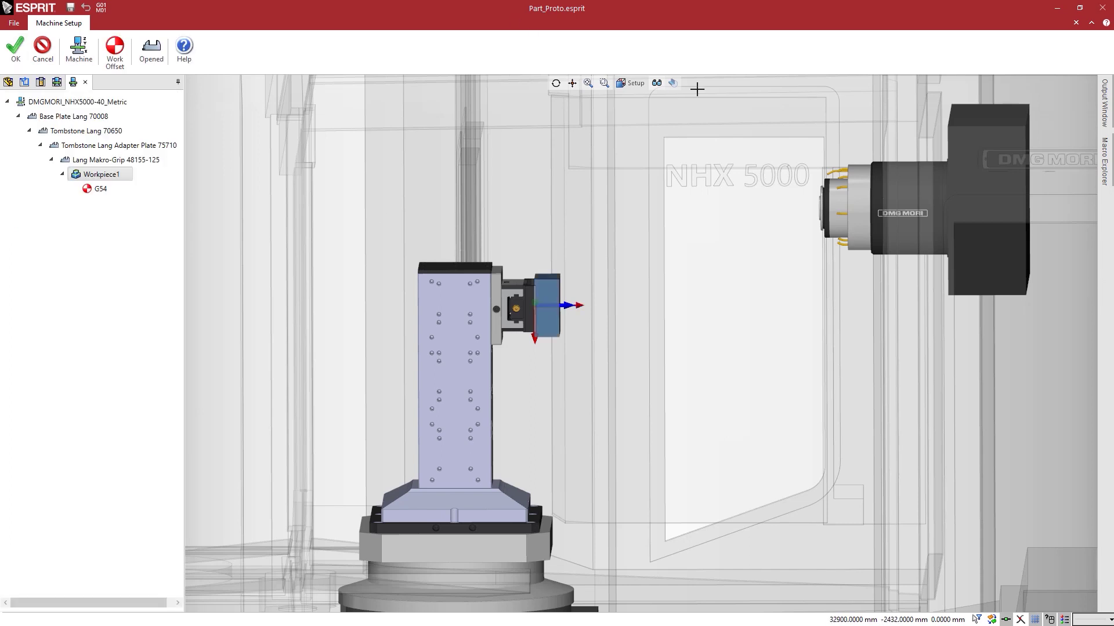
pyautogui.click(657, 84)
pyautogui.click(679, 227)
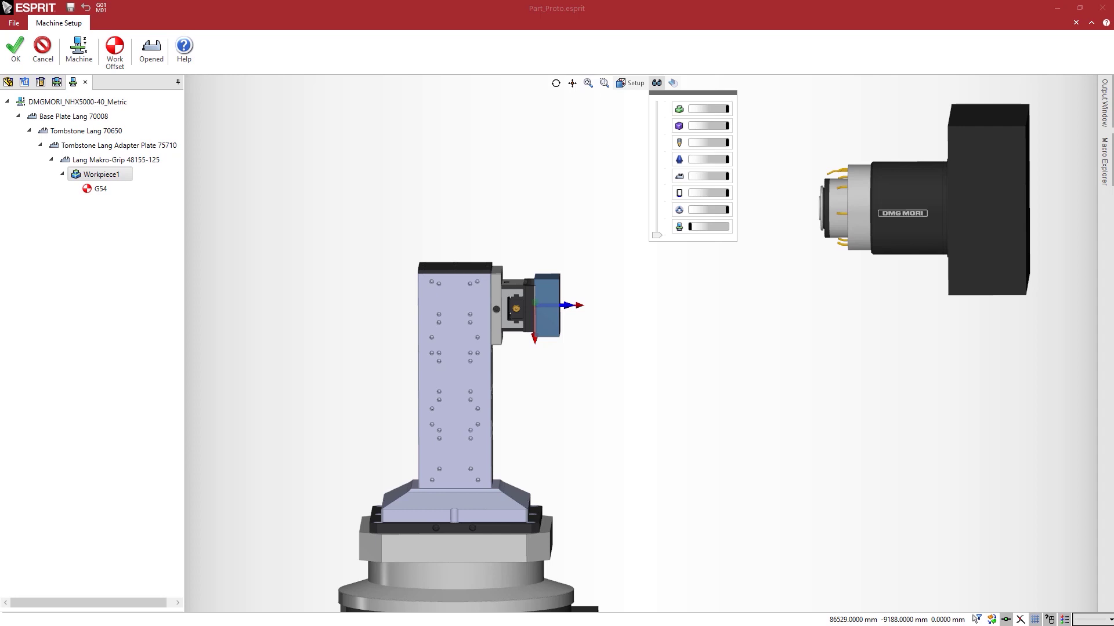
pyautogui.moveTo(667, 203); pyautogui.dragTo(725, 173, button='middle')
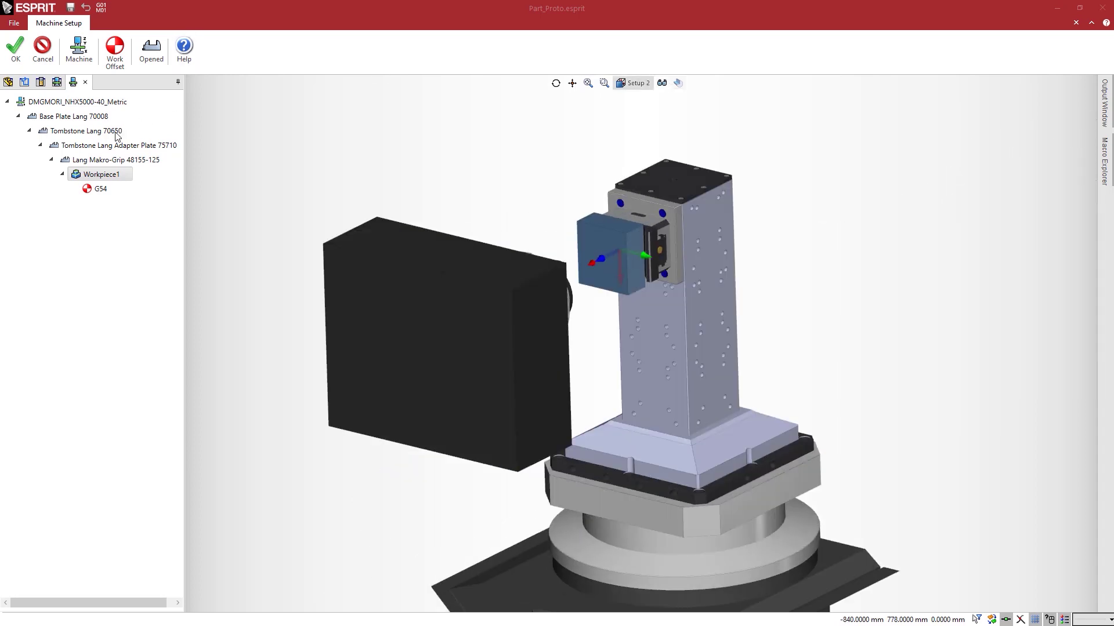
# Step: Change the G54 work offset type to Extended
pyautogui.click(116, 132)
pyautogui.doubleClick(89, 190)
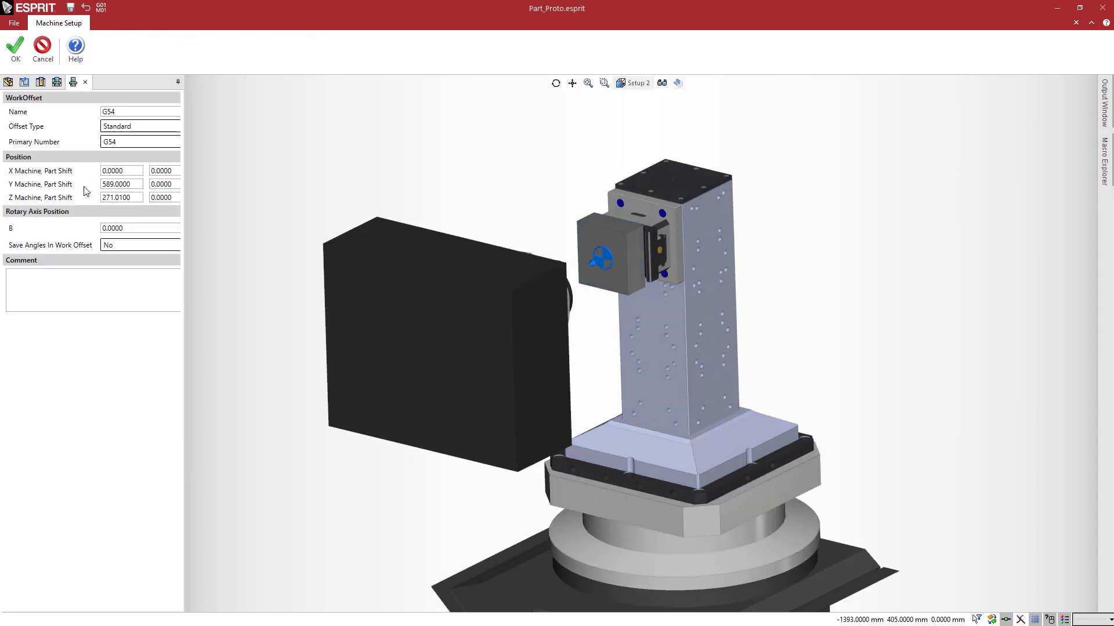
pyautogui.click(131, 128)
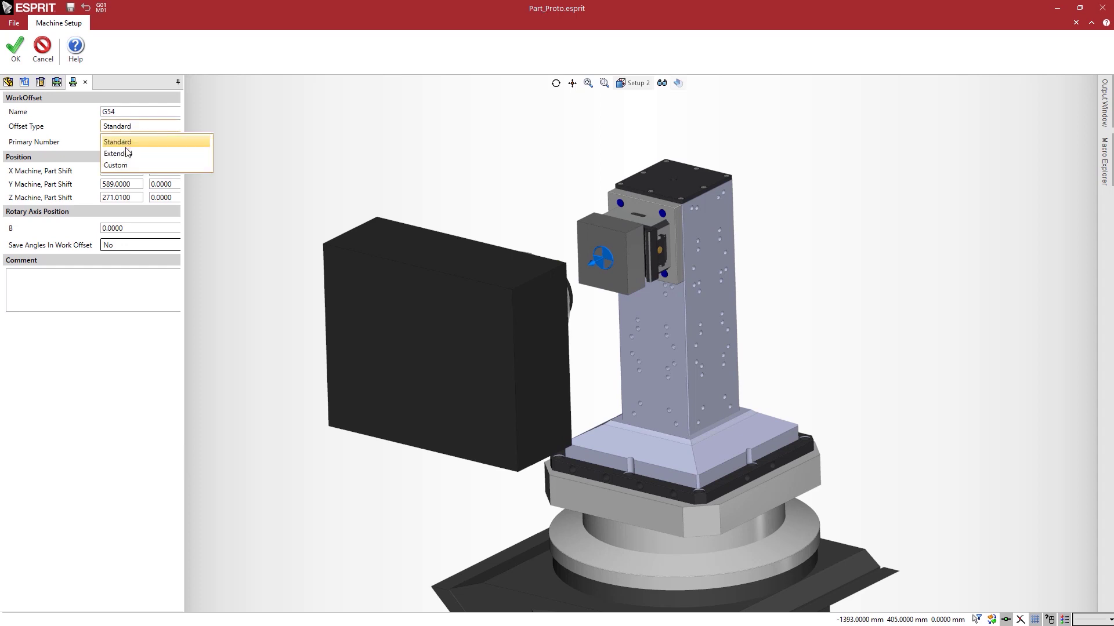
pyautogui.click(129, 153)
pyautogui.click(16, 50)
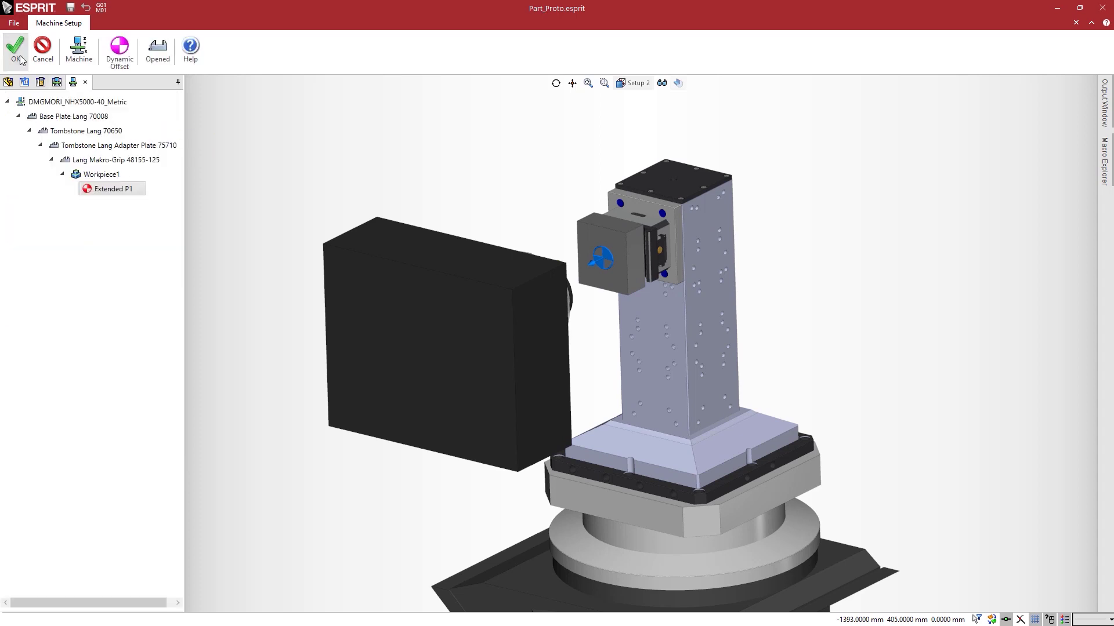
# Step: Copy the adapter plate assembly for pasting onto the tombstone
pyautogui.click(86, 145)
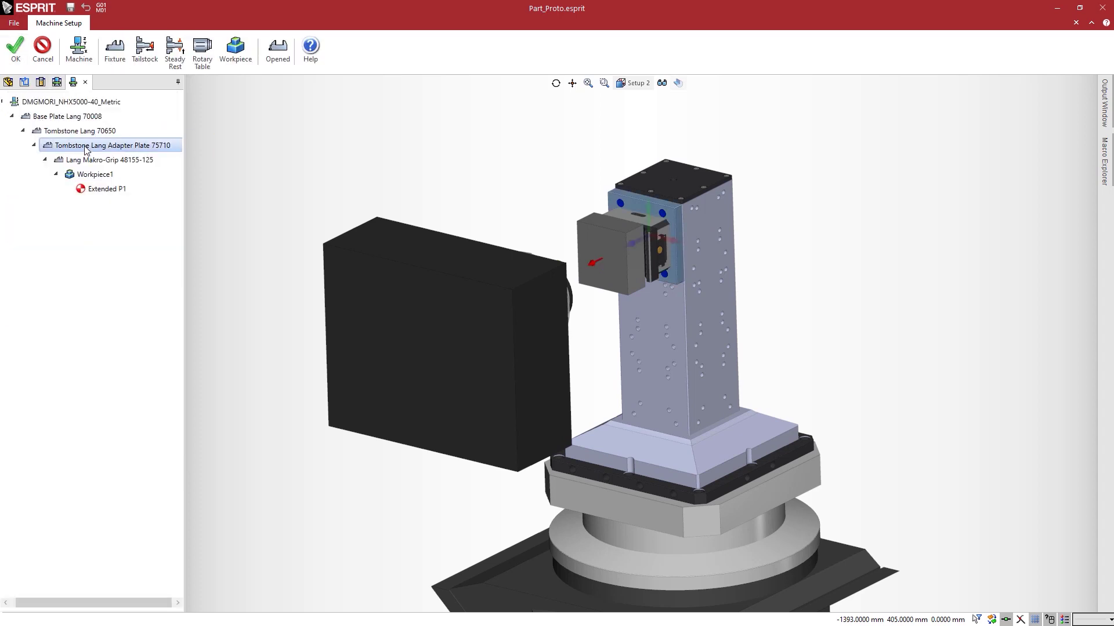
pyautogui.rightClick(86, 146)
pyautogui.click(115, 196)
pyautogui.click(92, 131)
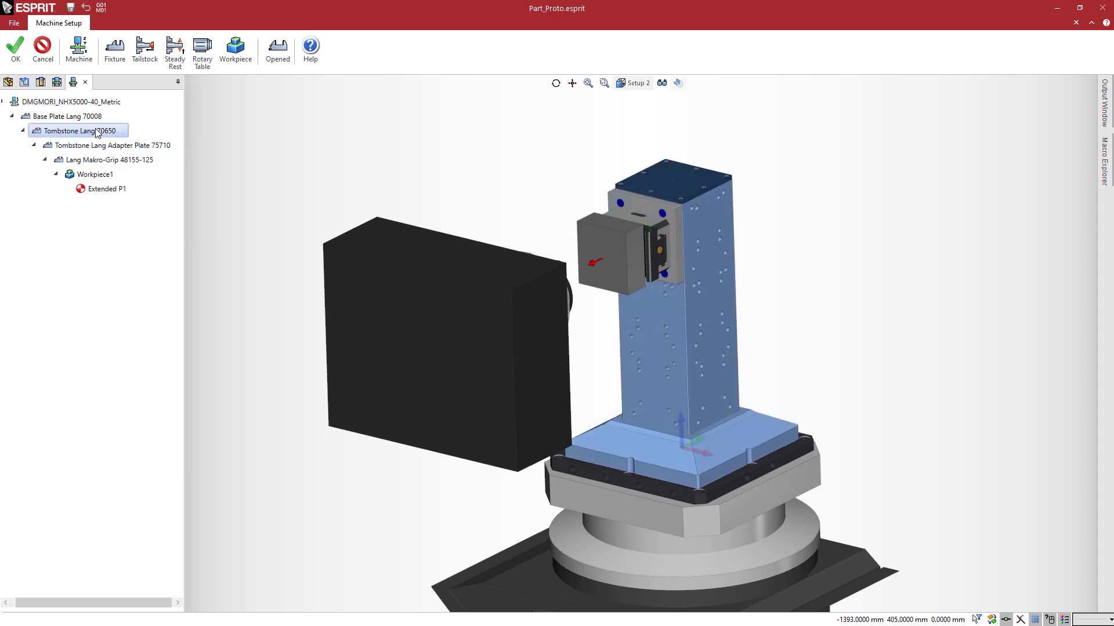
pyautogui.rightClick(95, 130)
pyautogui.moveTo(126, 191)
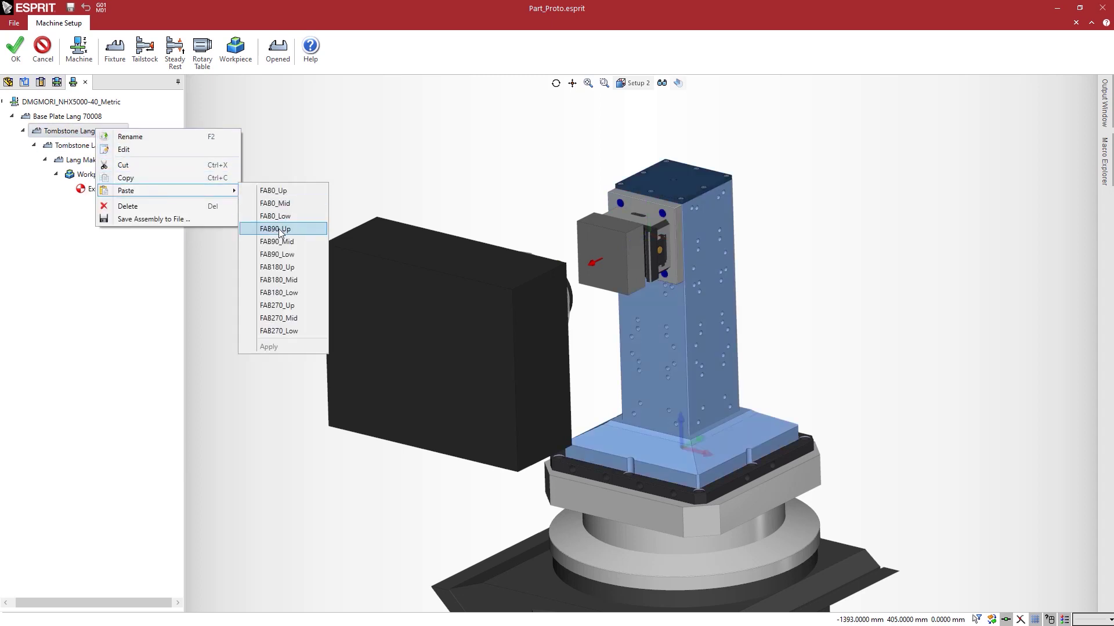
# Step: Paste at FAB90_Up and set the copy to Workpiece2, Z 0, X 180°, Z -90°
pyautogui.click(270, 346)
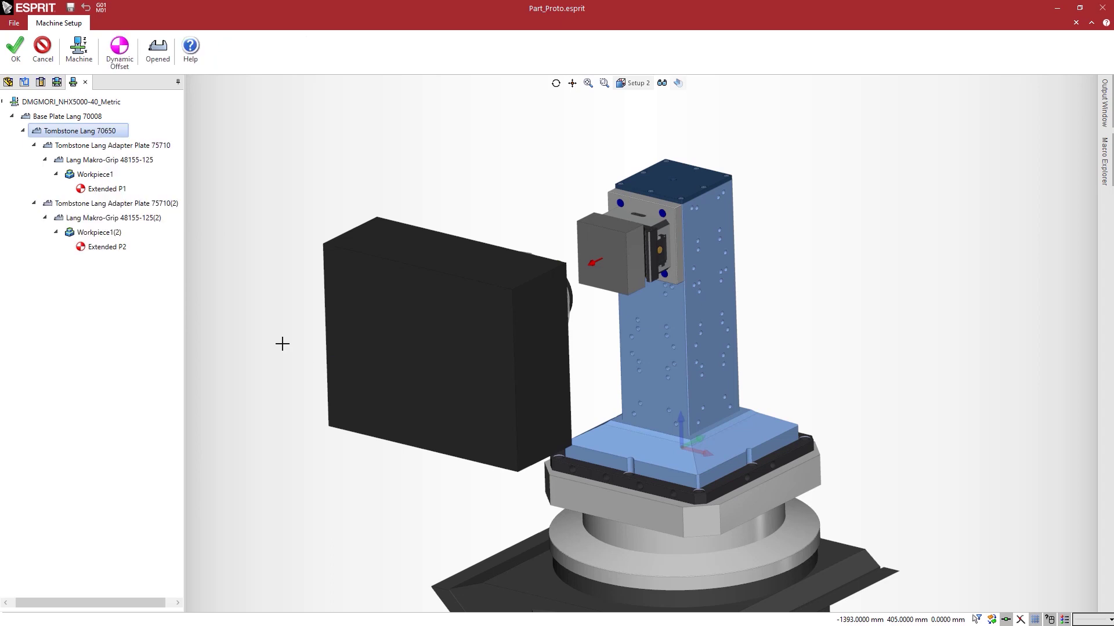
pyautogui.click(85, 235)
pyautogui.doubleClick(84, 235)
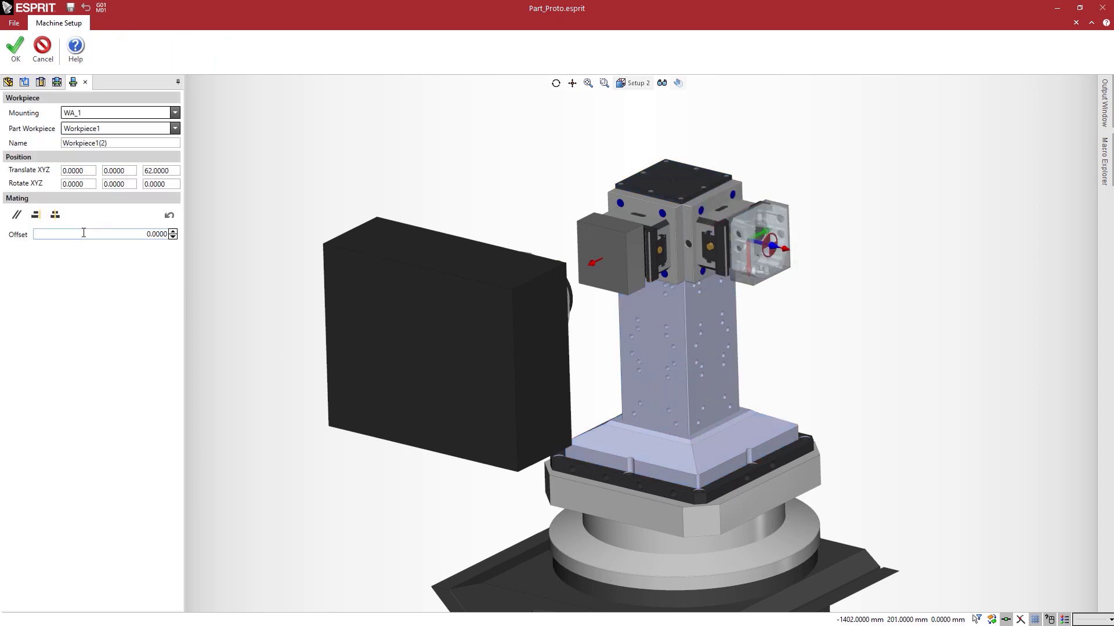
pyautogui.click(90, 132)
pyautogui.click(91, 152)
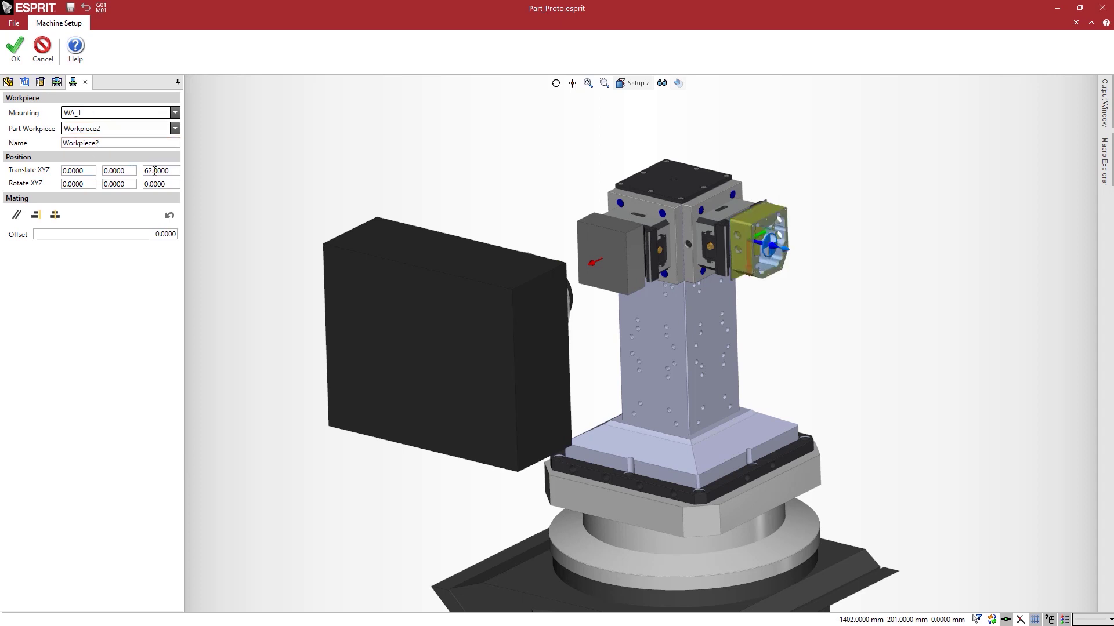
pyautogui.click(161, 170)
pyautogui.write('0')
pyautogui.press('Tab')
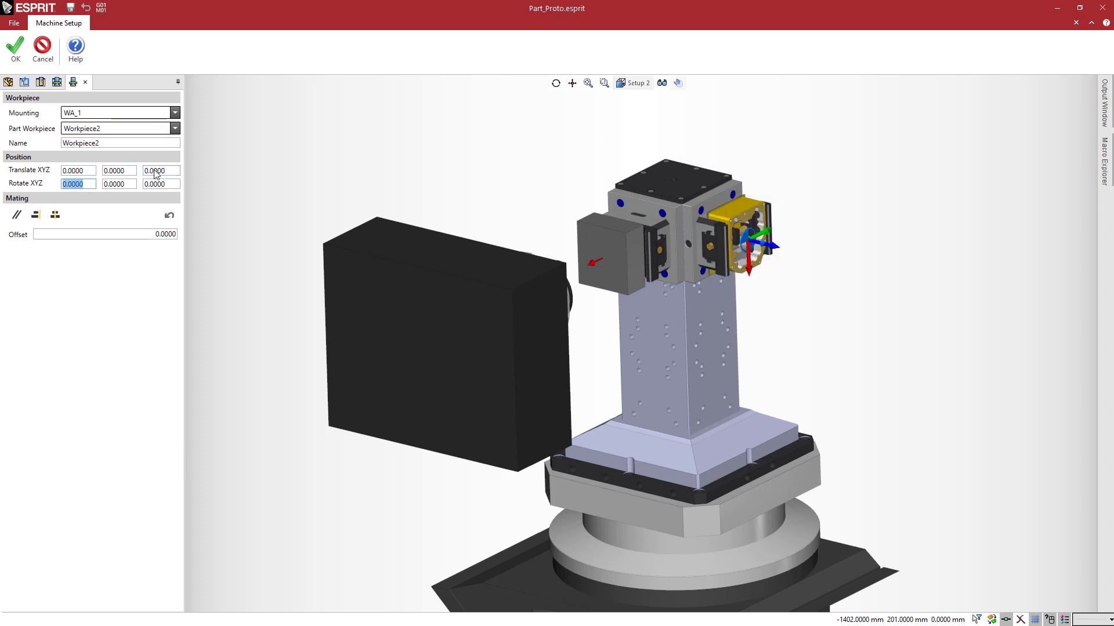
pyautogui.write('180')
pyautogui.press('Tab')
pyautogui.press('Tab')
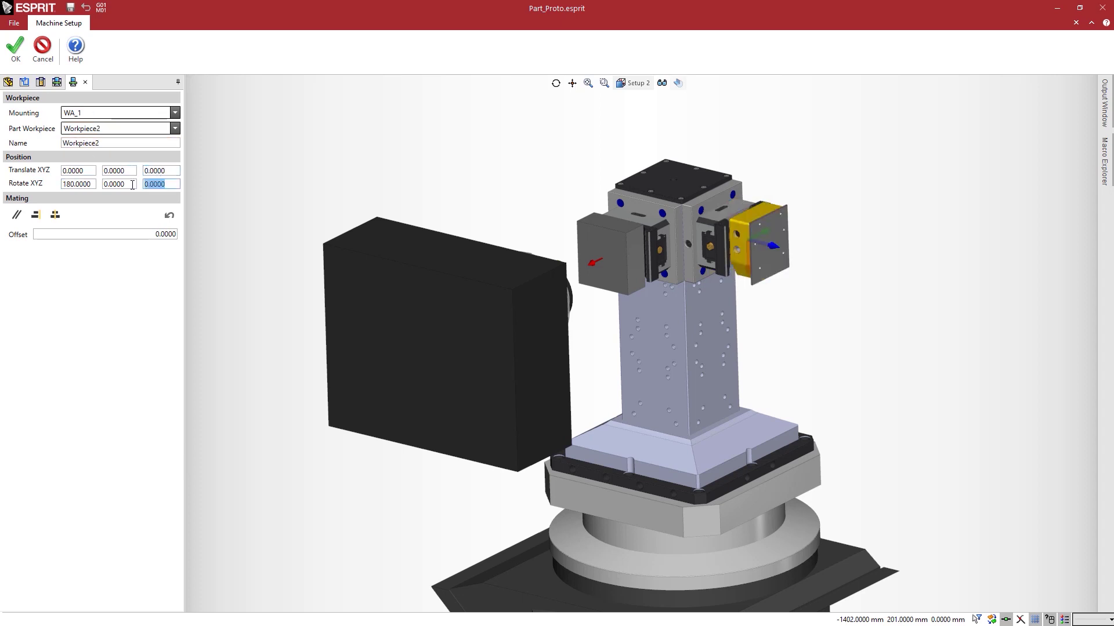
pyautogui.write('90')
pyautogui.press('Tab')
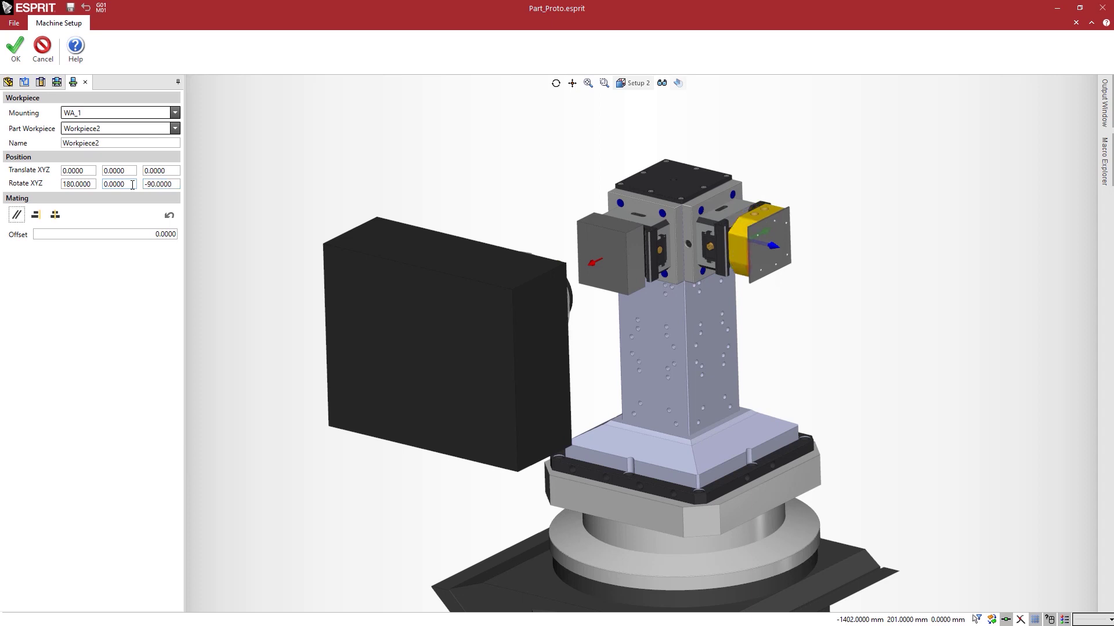
pyautogui.click(15, 52)
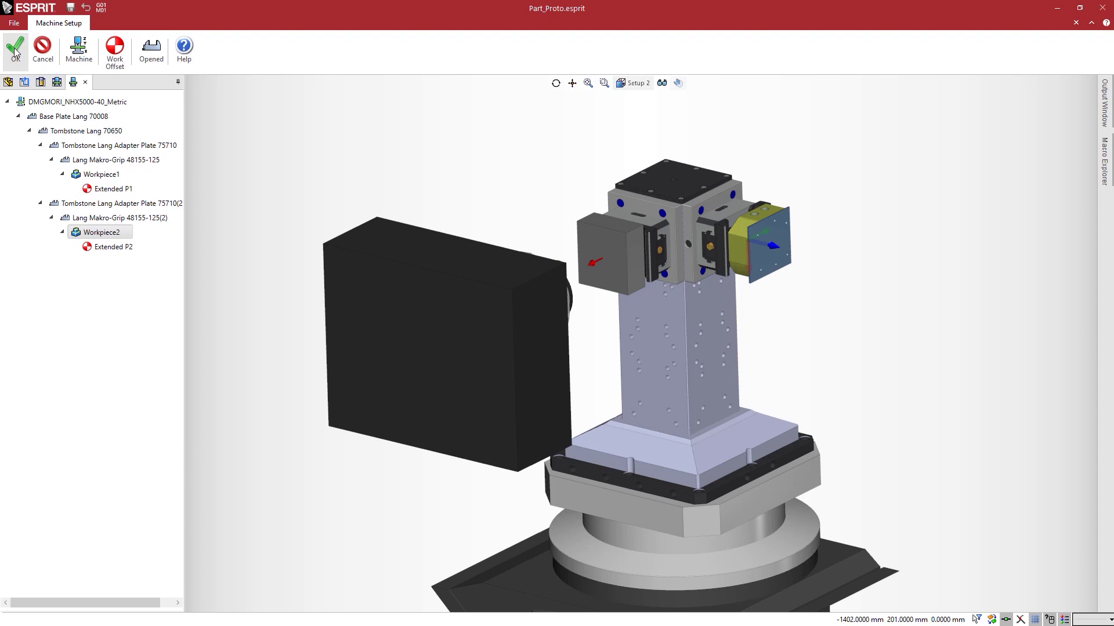
# Step: Paste copies of the first assembly at FAB0_Mid and the FAB180 positions
pyautogui.click(84, 132)
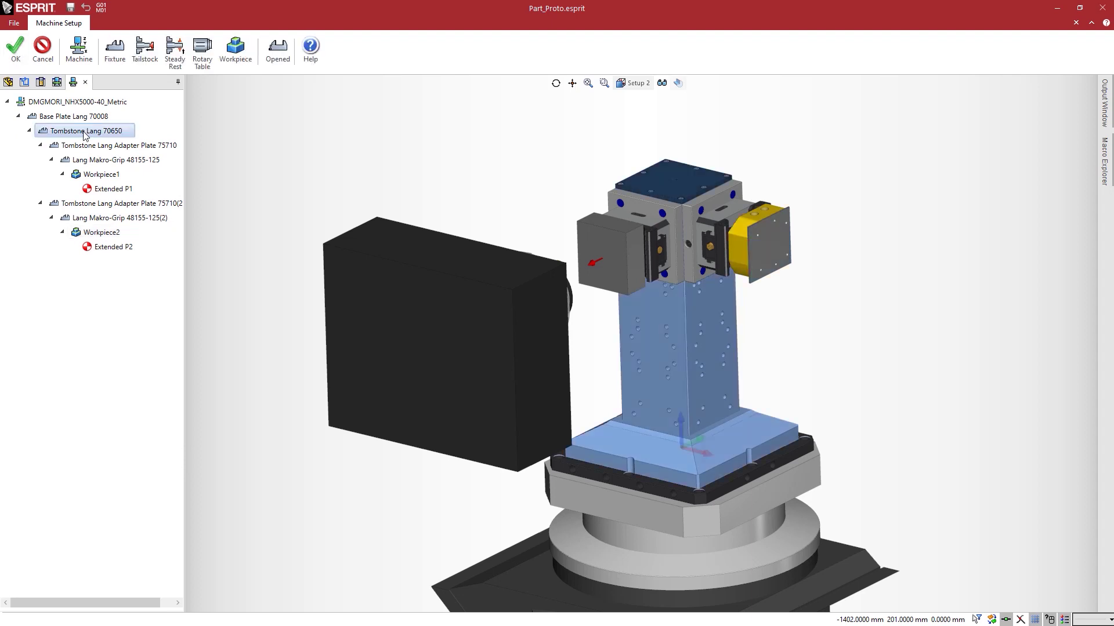
pyautogui.click(634, 83)
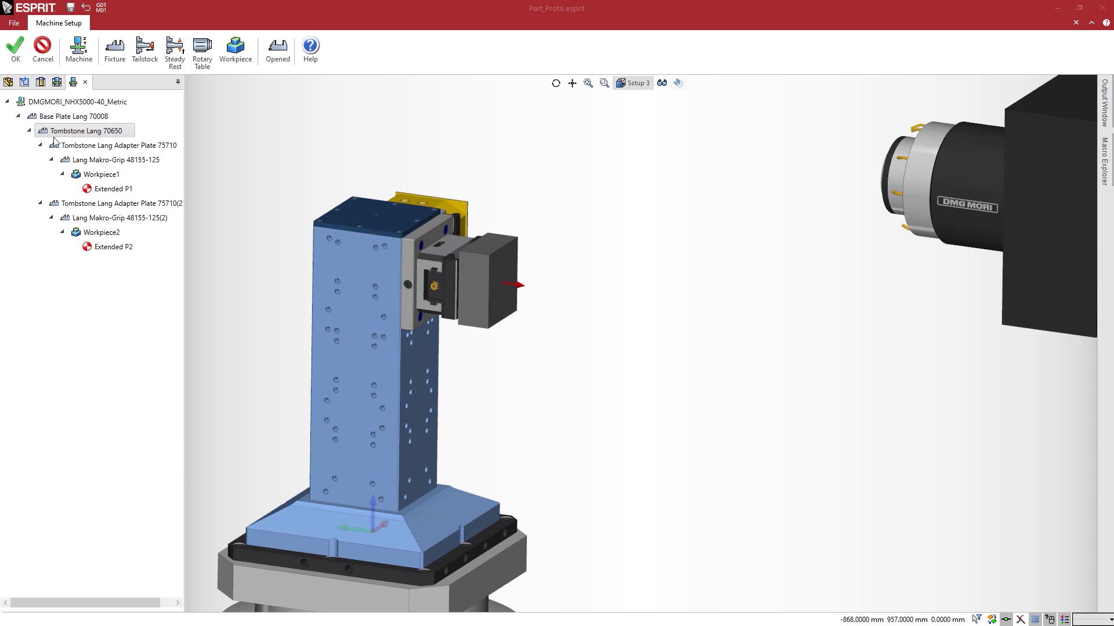
pyautogui.click(85, 148)
pyautogui.rightClick(87, 150)
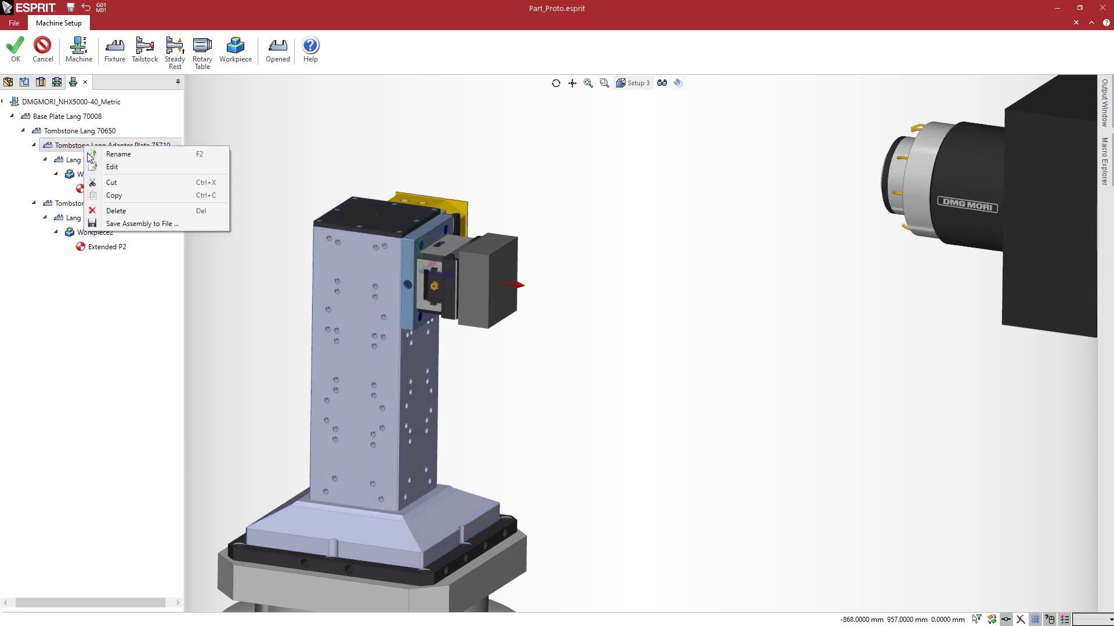
pyautogui.click(116, 195)
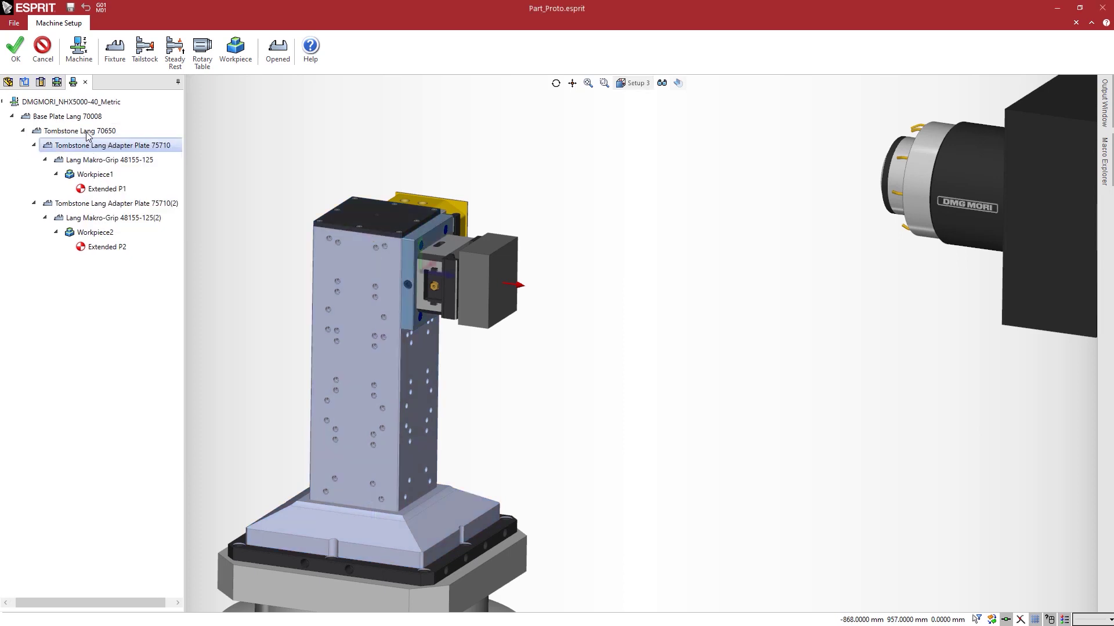
pyautogui.rightClick(88, 133)
pyautogui.moveTo(117, 193)
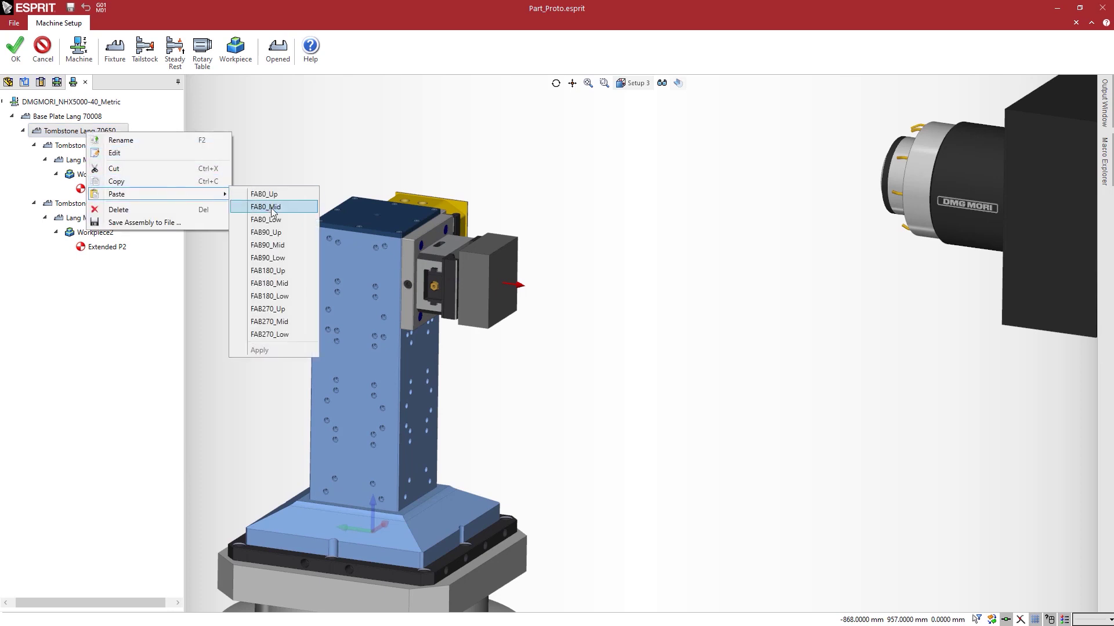
pyautogui.click(272, 207)
pyautogui.click(267, 270)
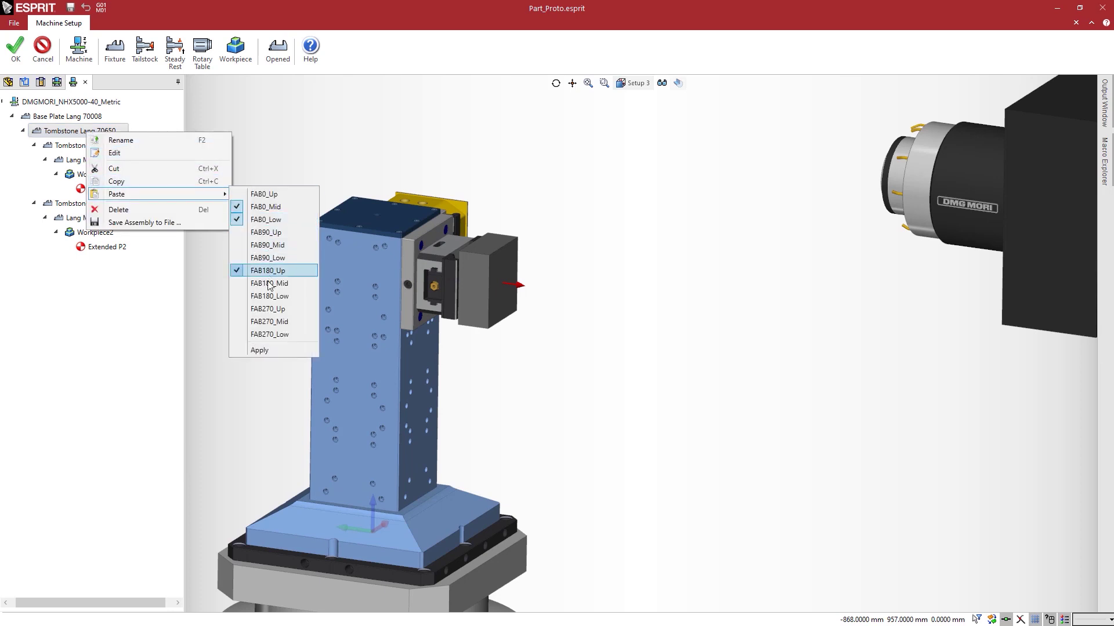
pyautogui.click(267, 296)
pyautogui.click(260, 350)
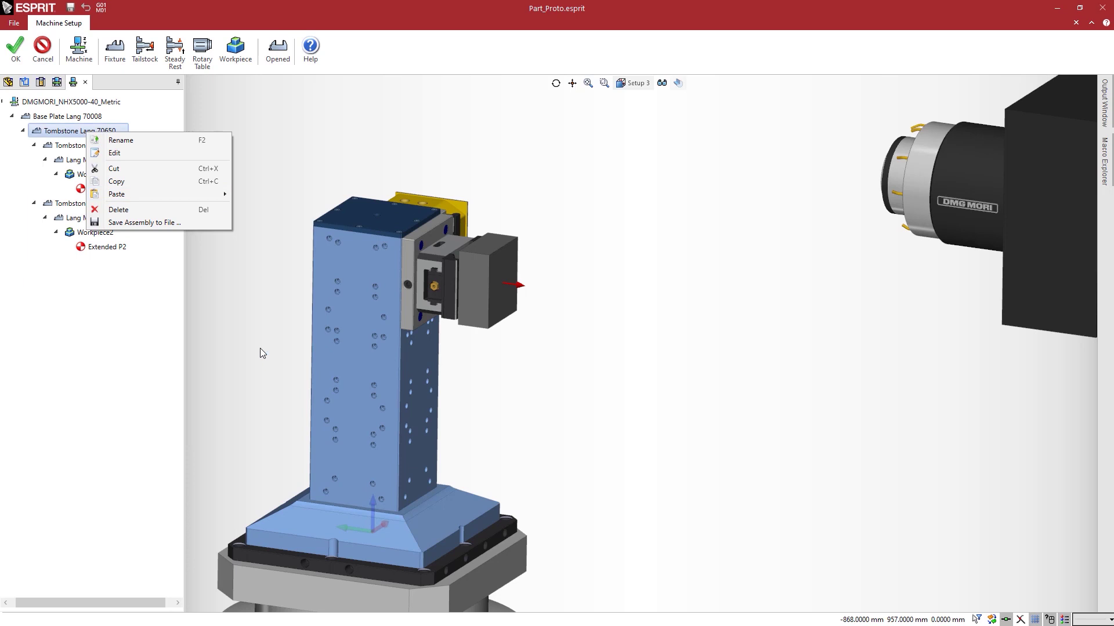
# Step: Paste copies of the second assembly at the FAB90 positions and accept the setup
pyautogui.click(90, 209)
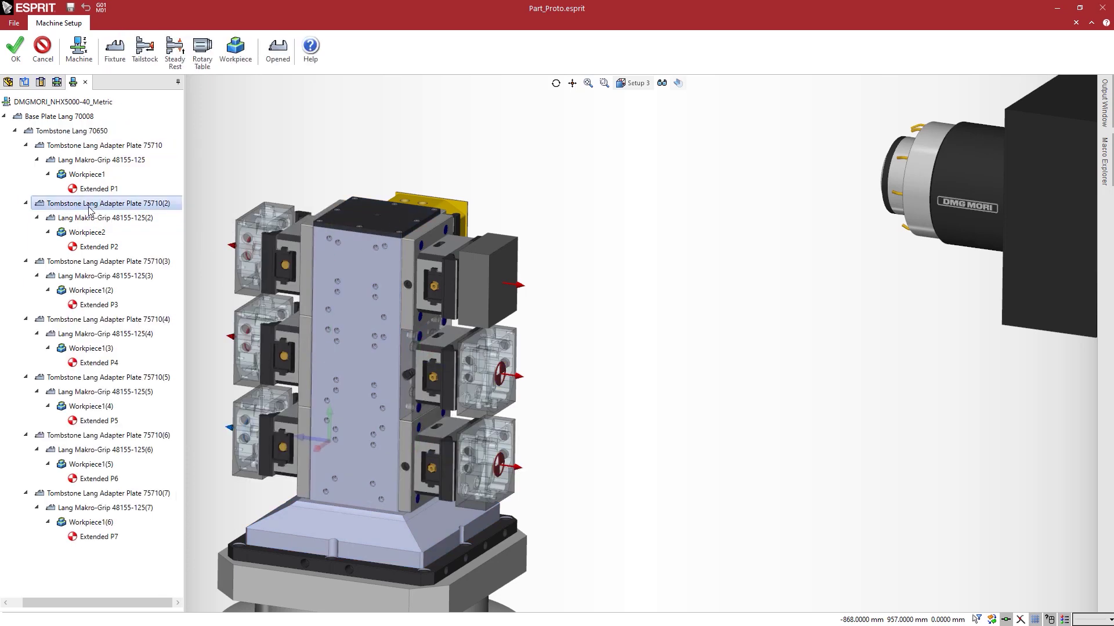
pyautogui.rightClick(90, 209)
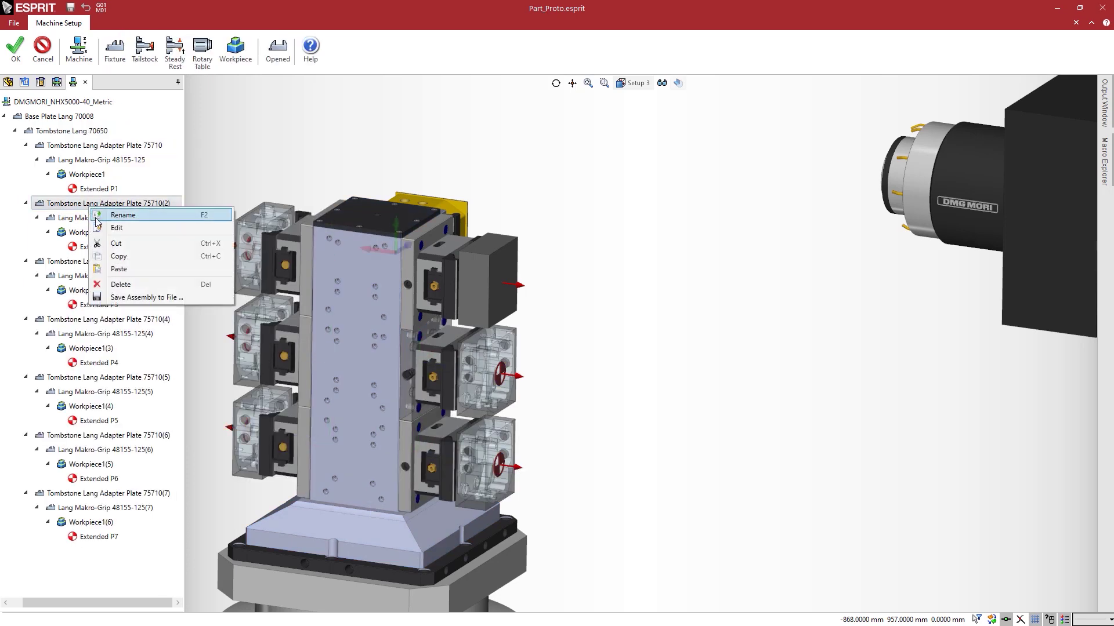
pyautogui.click(116, 251)
pyautogui.click(87, 132)
pyautogui.rightClick(87, 132)
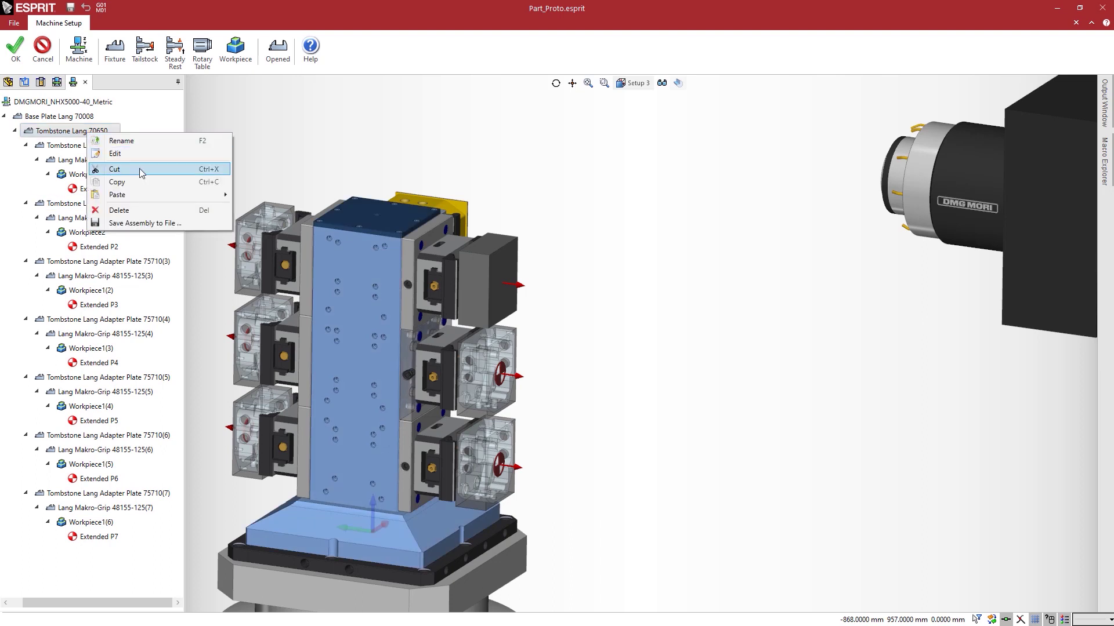
pyautogui.click(272, 246)
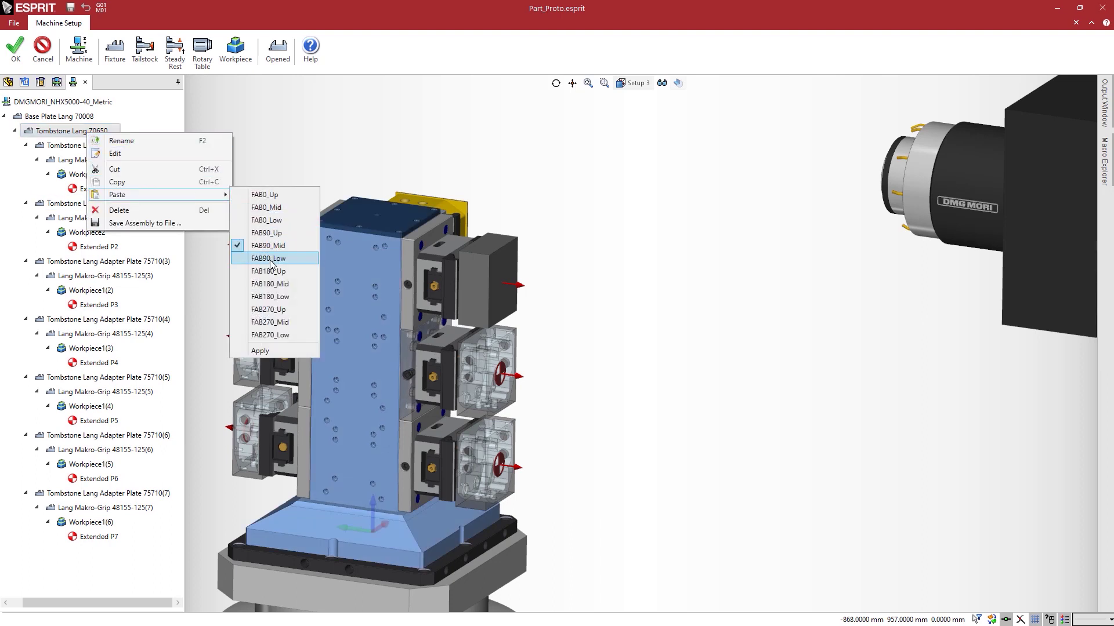
pyautogui.click(260, 352)
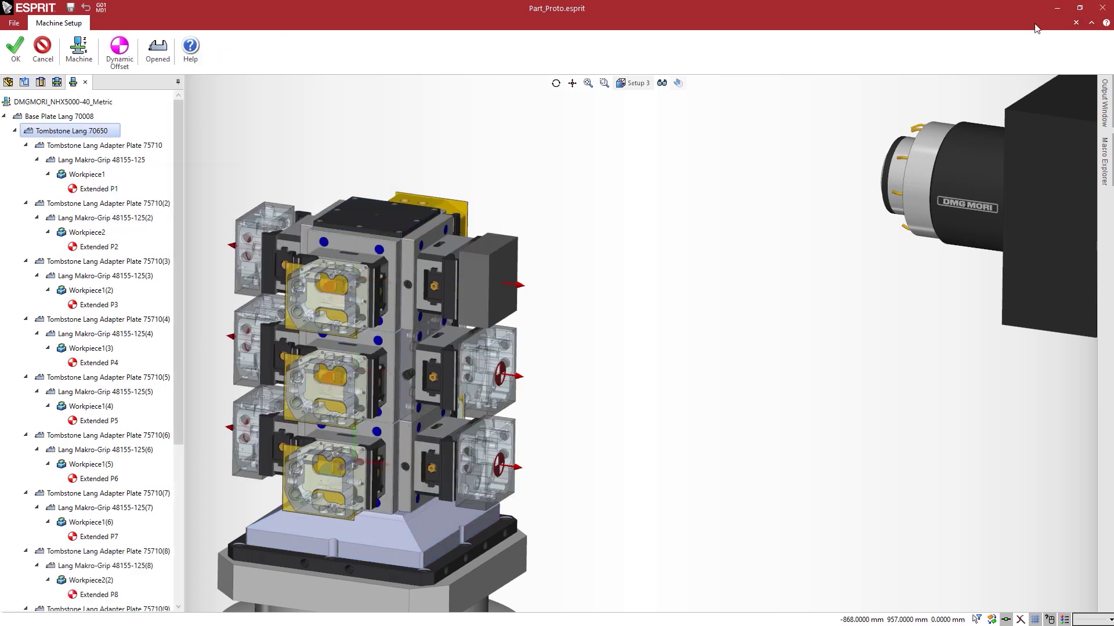
pyautogui.click(16, 51)
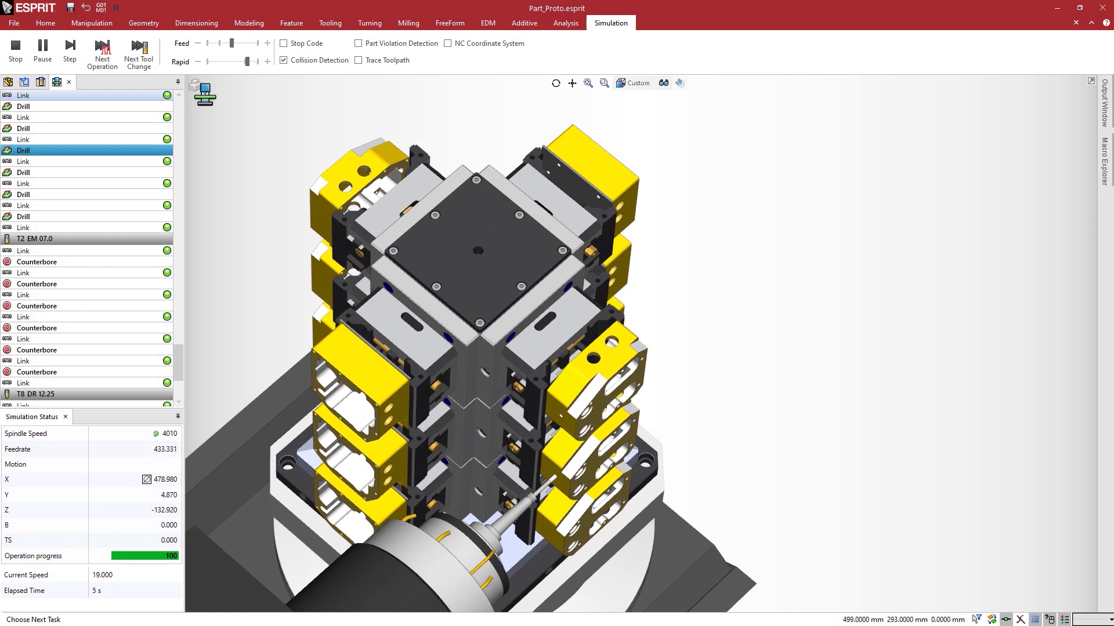
# Step: Follow the twelve-workpiece tombstone simulation to completion, then post the Part_Proto.nc program
pyautogui.moveTo(763, 470); pyautogui.dragTo(943, 360, button='middle')
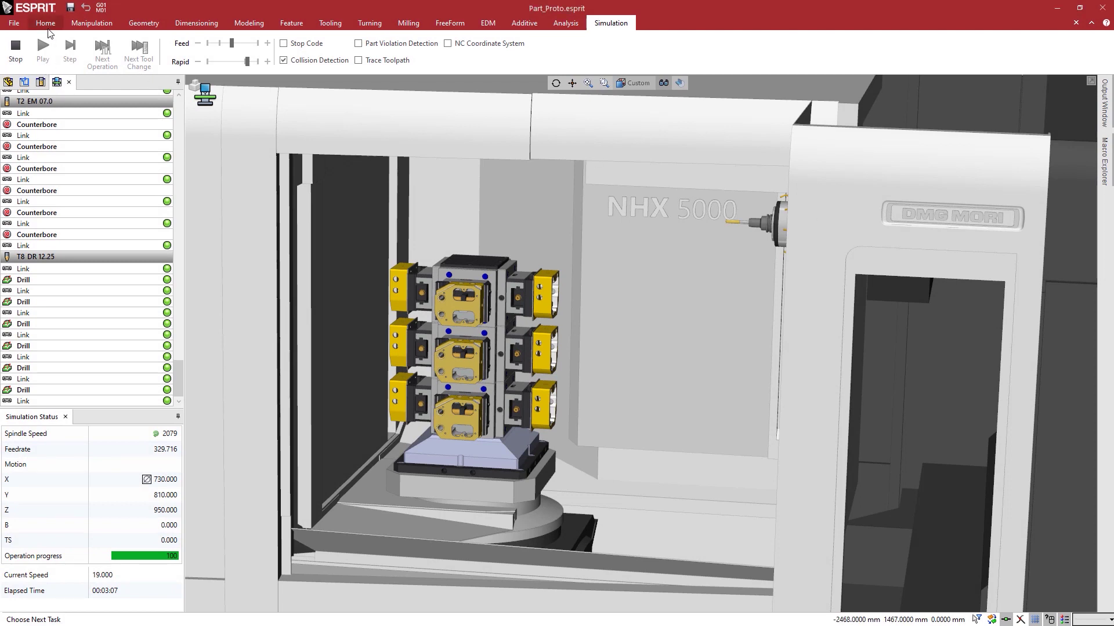
pyautogui.click(46, 24)
pyautogui.click(86, 50)
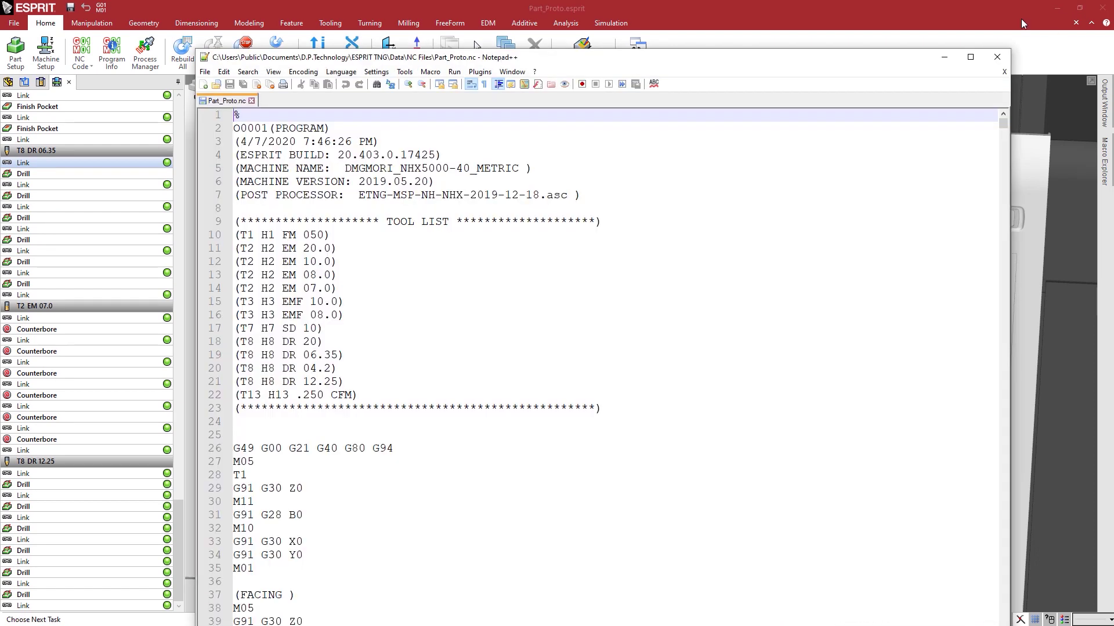
# Step: Review Part_Proto.nc maximized in Notepad++, checking the M98 P3 facing call, then close it
pyautogui.doubleClick(840, 59)
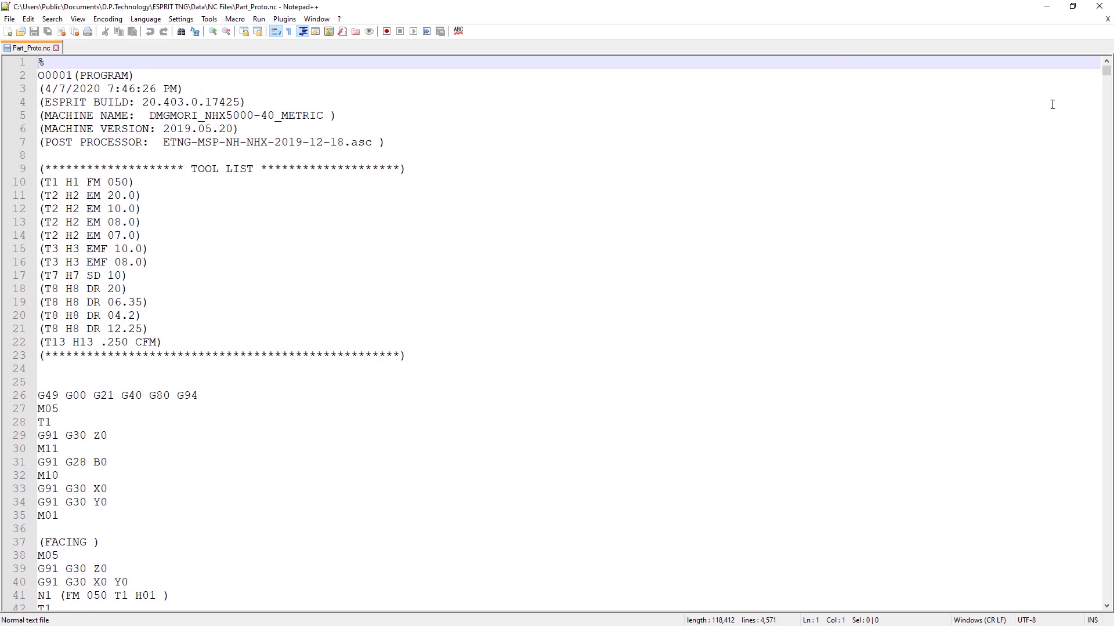
pyautogui.moveTo(1107, 77); pyautogui.dragTo(1106, 84)
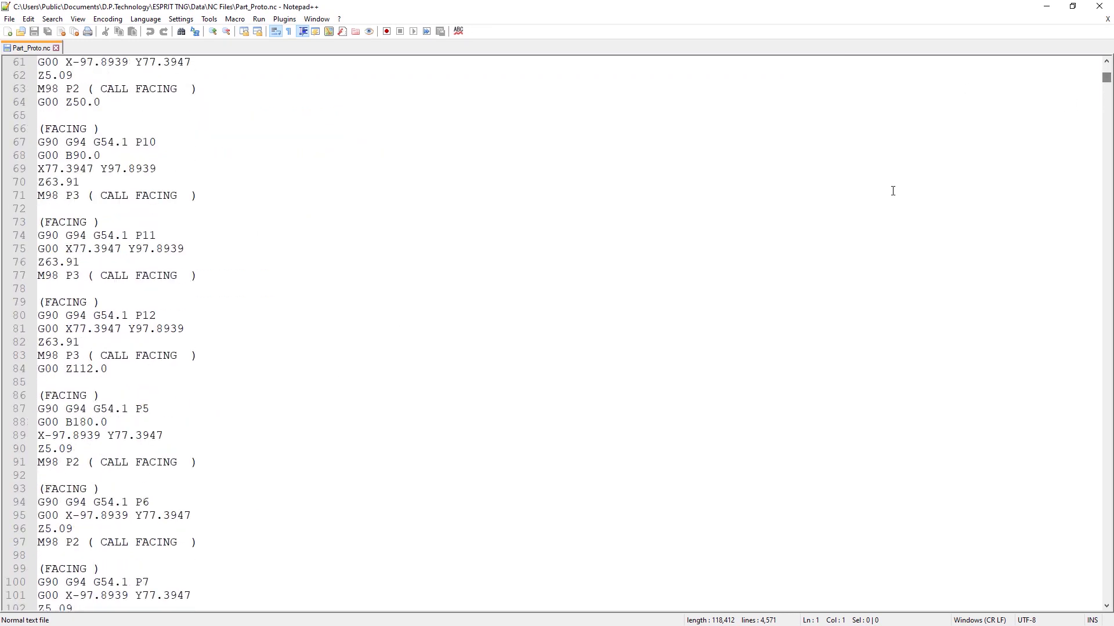
pyautogui.moveTo(40, 356); pyautogui.dragTo(191, 354)
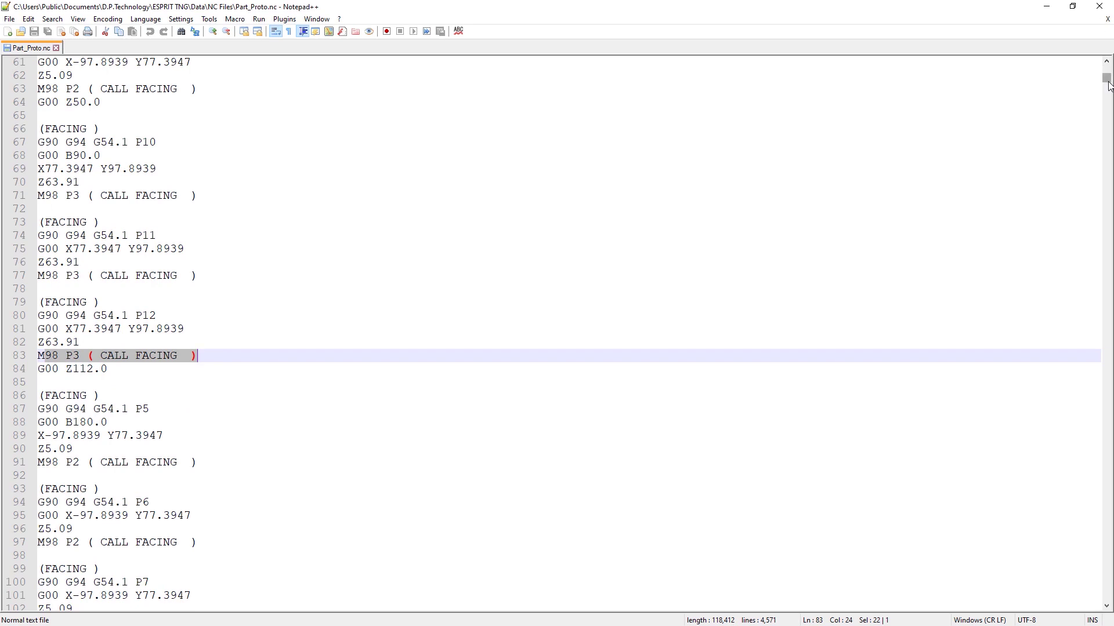
pyautogui.moveTo(1108, 85); pyautogui.dragTo(1106, 193)
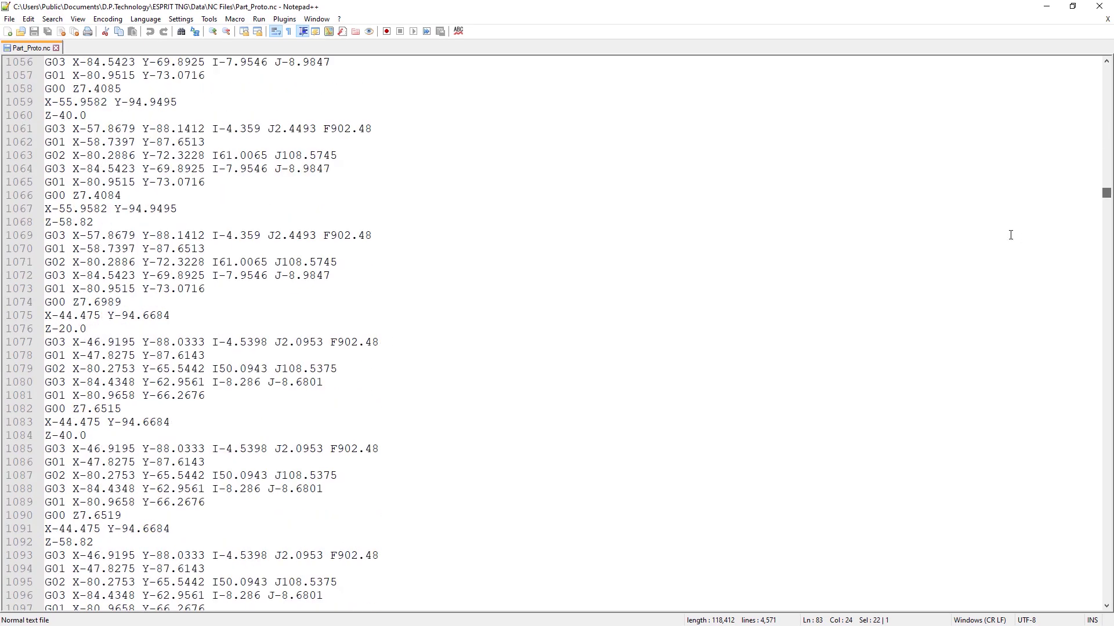
pyautogui.click(1100, 6)
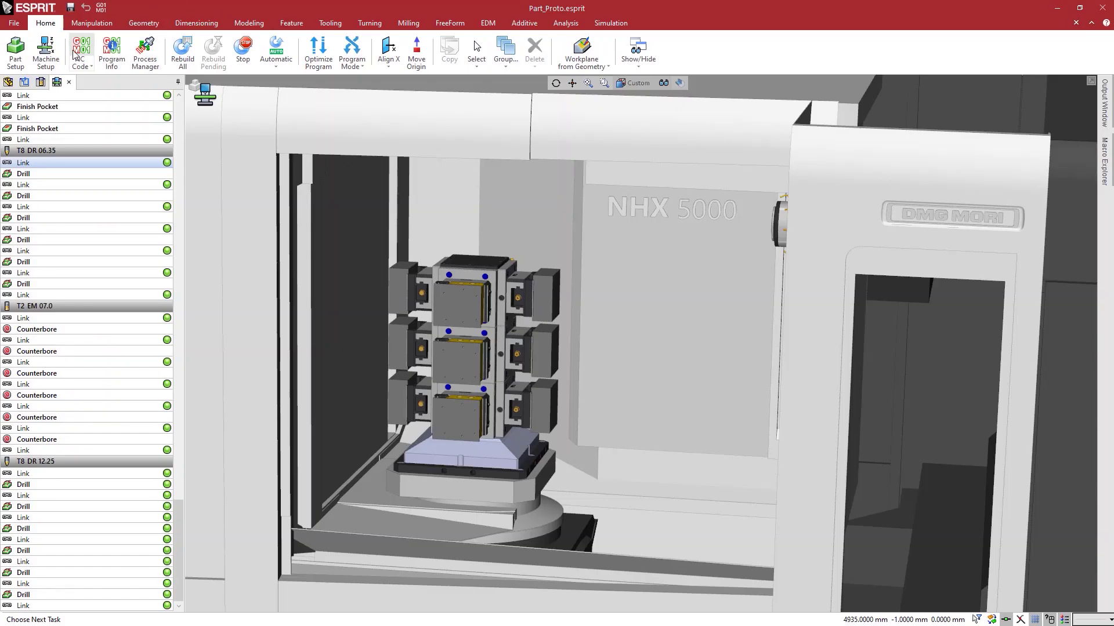
# Step: Generate a Tool List Summary setup sheet report and scroll through its four-page preview before closing it
pyautogui.click(14, 23)
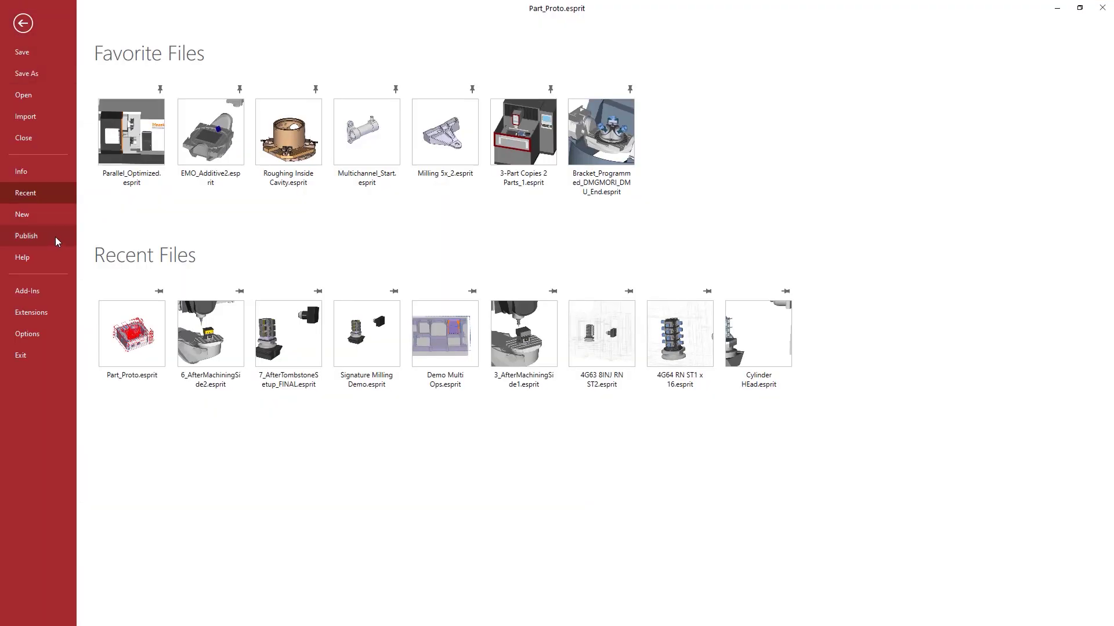
pyautogui.click(51, 236)
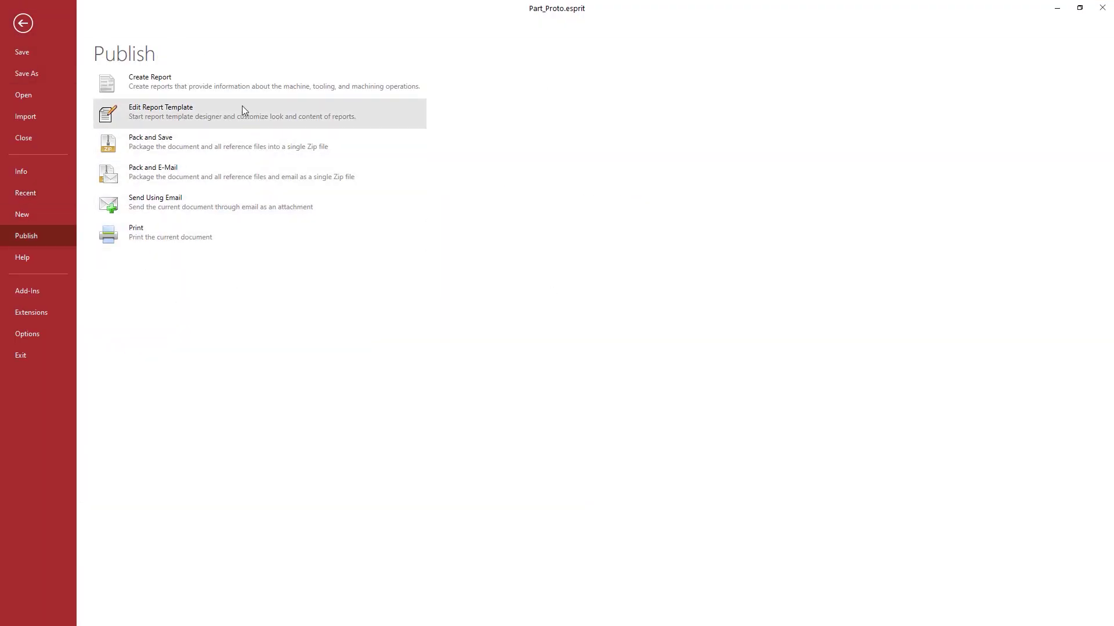
pyautogui.click(255, 92)
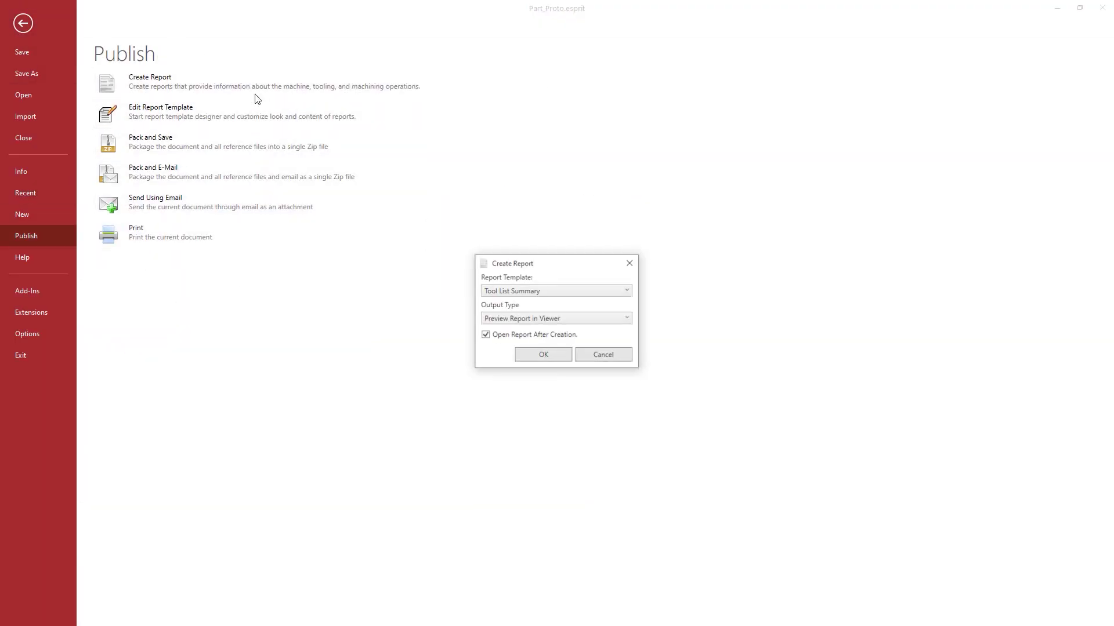
pyautogui.click(560, 356)
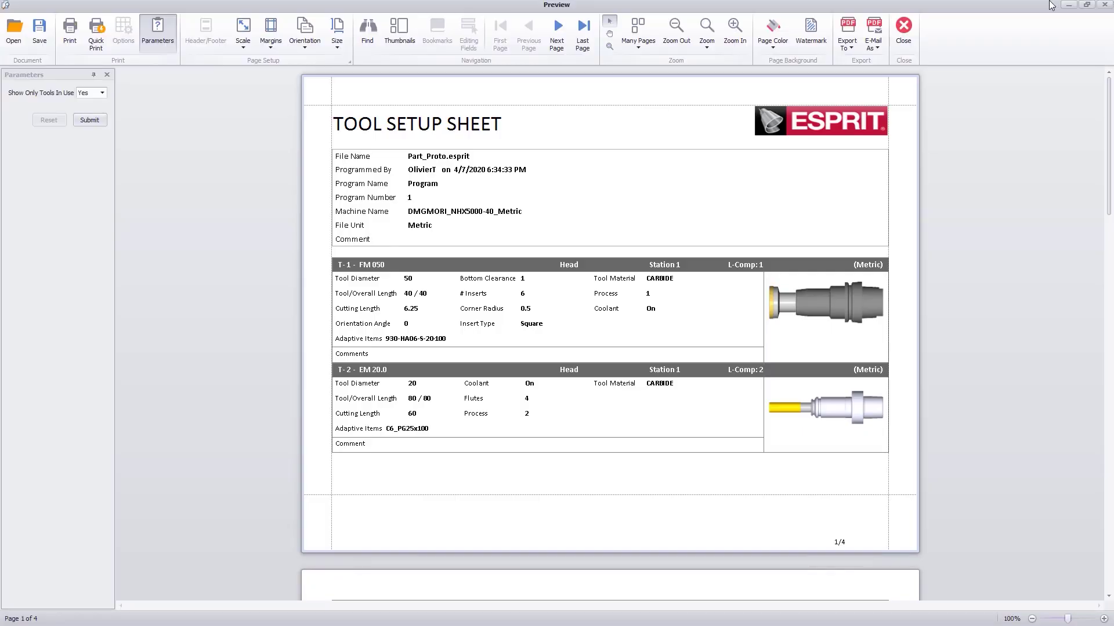
pyautogui.moveTo(1108, 96); pyautogui.dragTo(1108, 397)
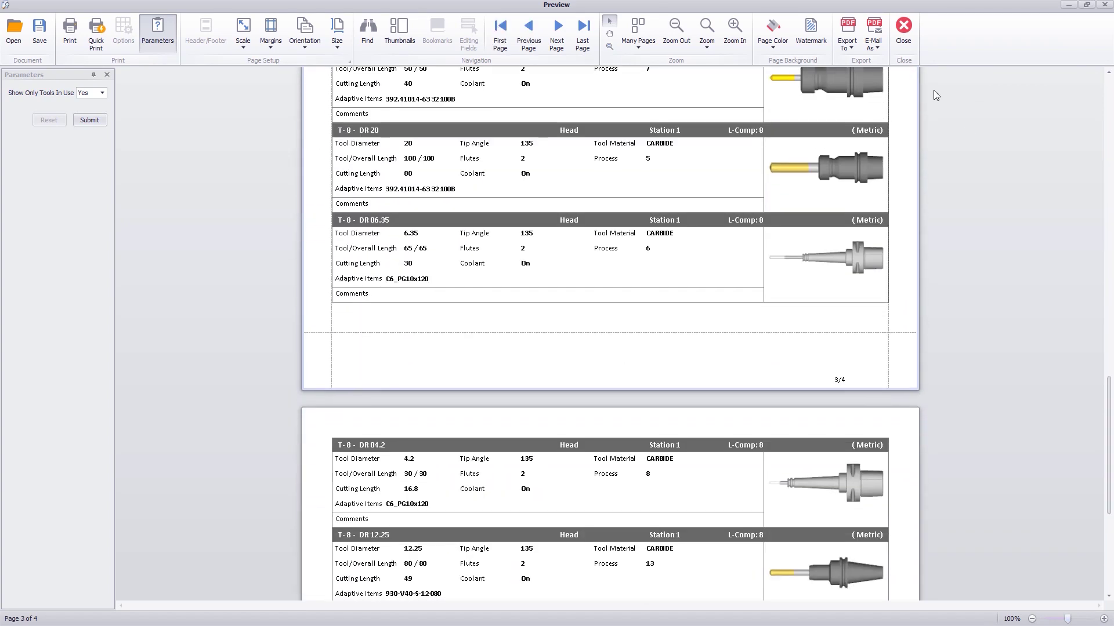
pyautogui.click(903, 28)
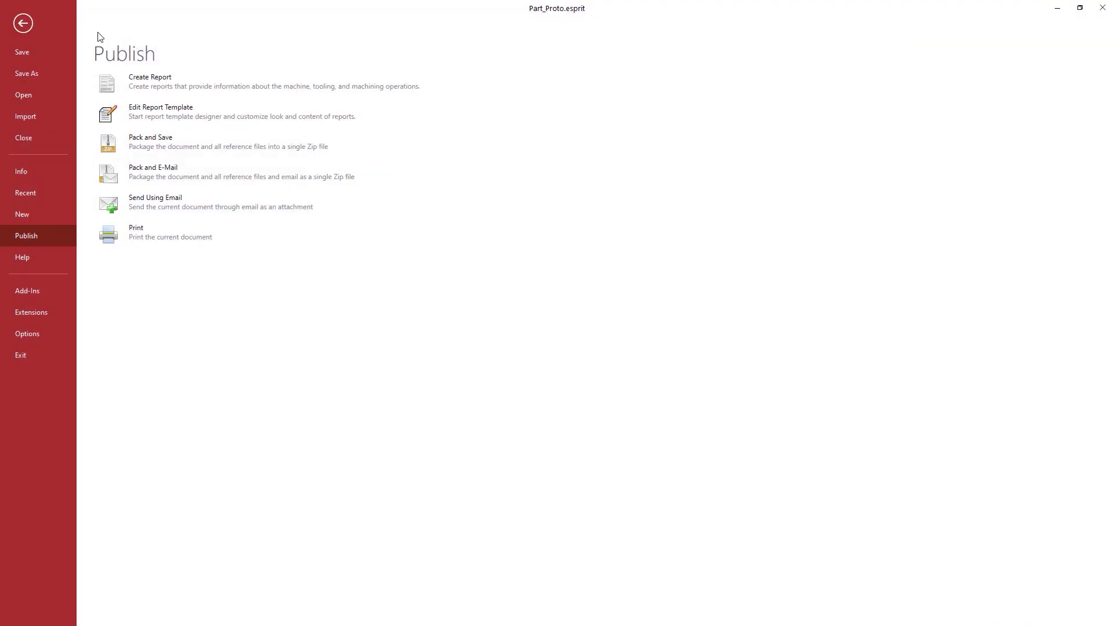
# Step: Exit the File backstage and zoom in on the loaded NHX 5000 tombstone
pyautogui.click(23, 24)
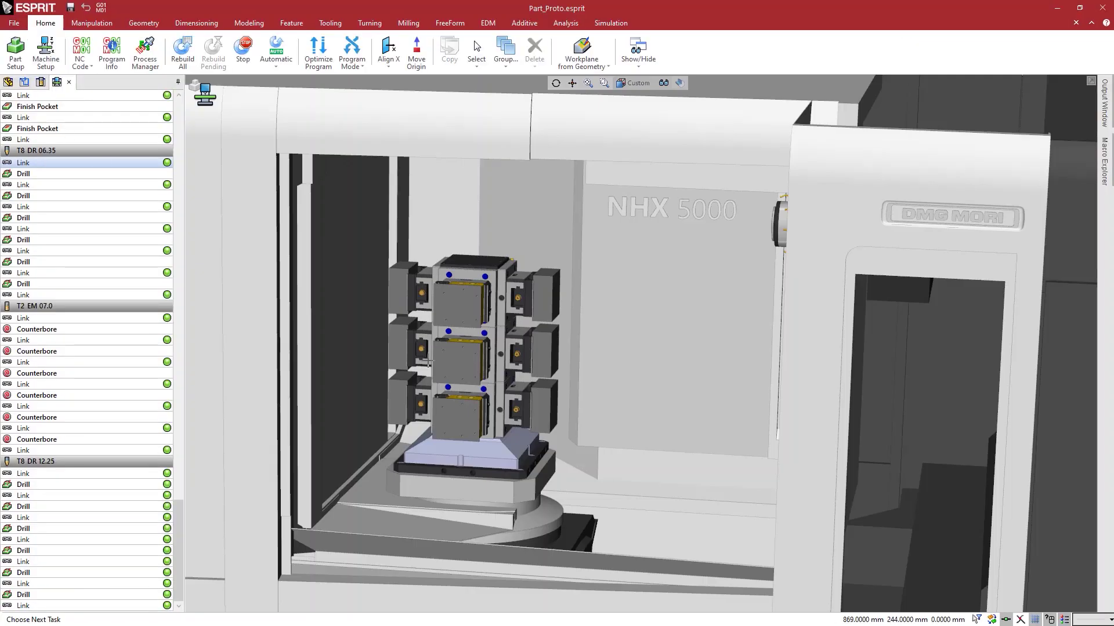
pyautogui.scroll(2, 428, 363)
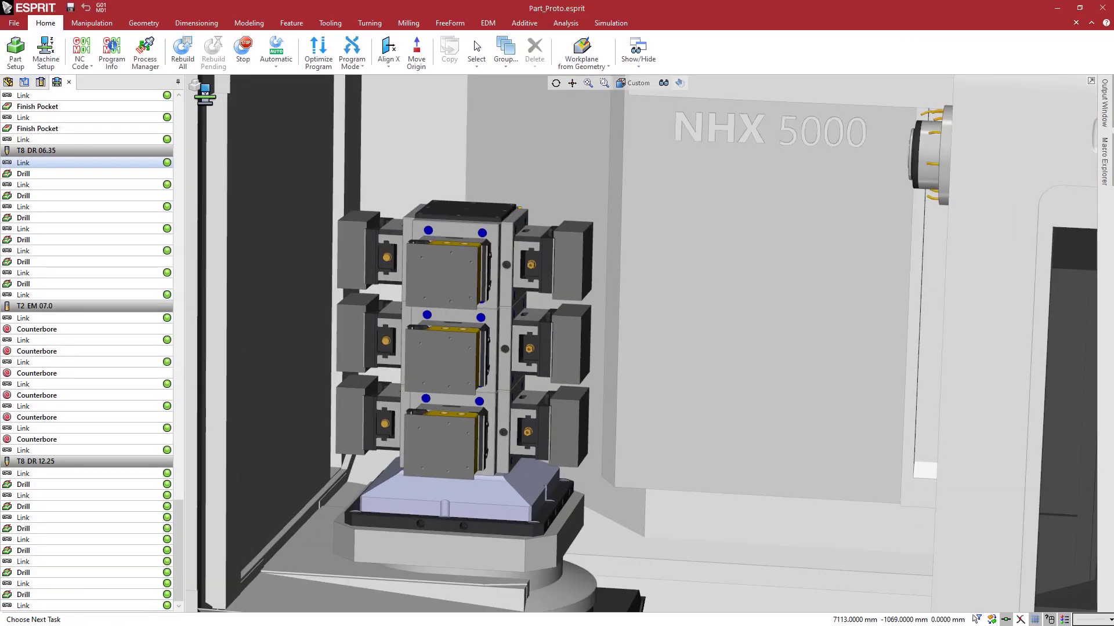